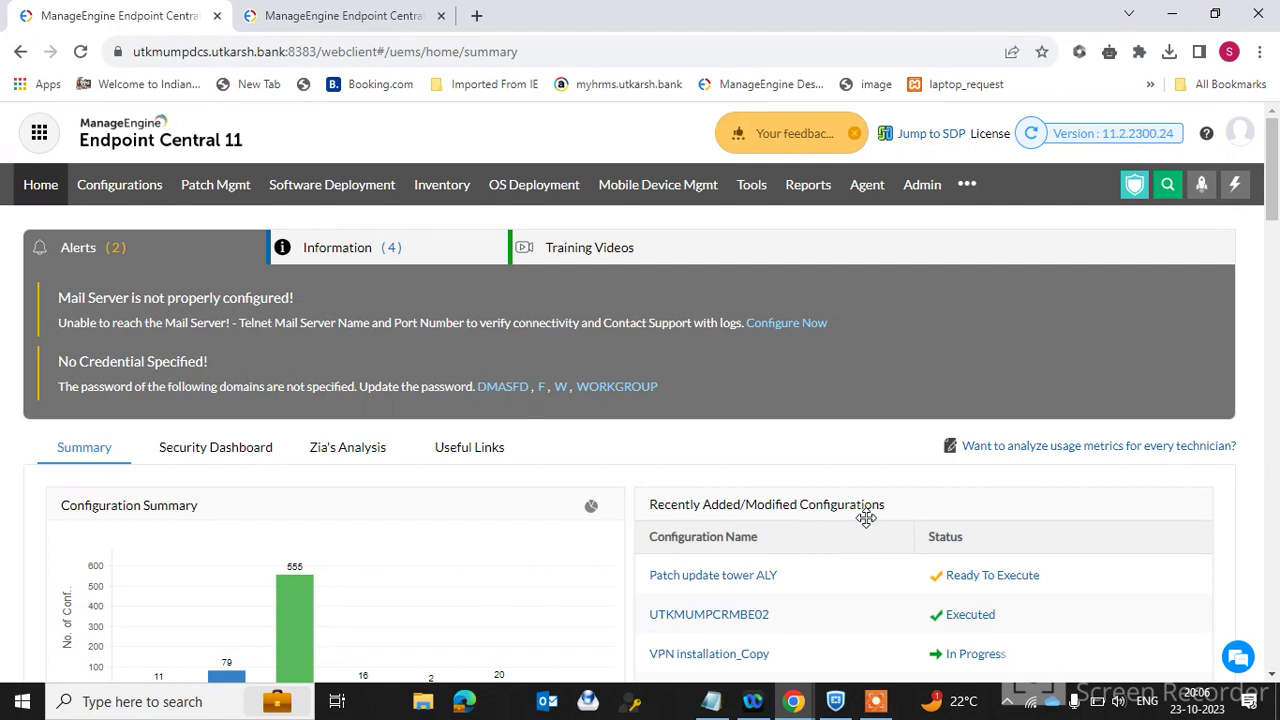
Step: Go from the home summary to the Patch Mgmt section
{"action": "left_click", "coordinate": [222, 196]}
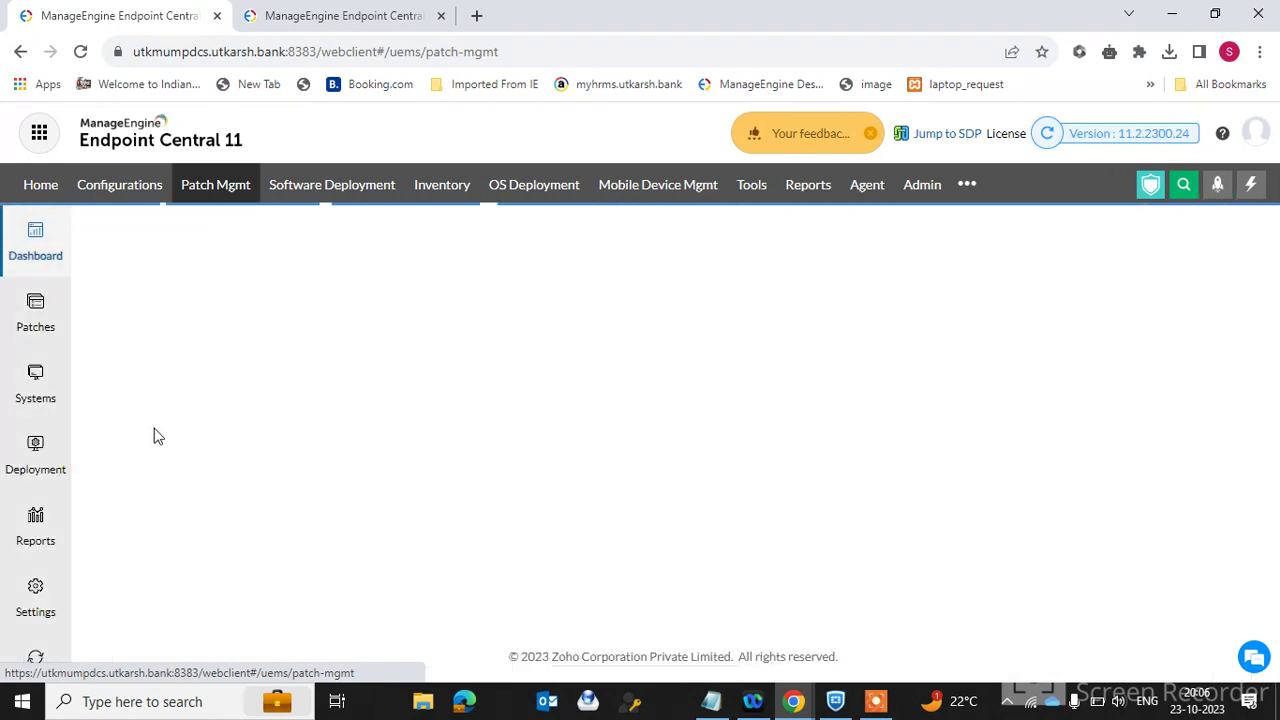
Step: Open Deployment > Test and Approve to list the existing patch test groups
{"action": "left_click", "coordinate": [37, 467]}
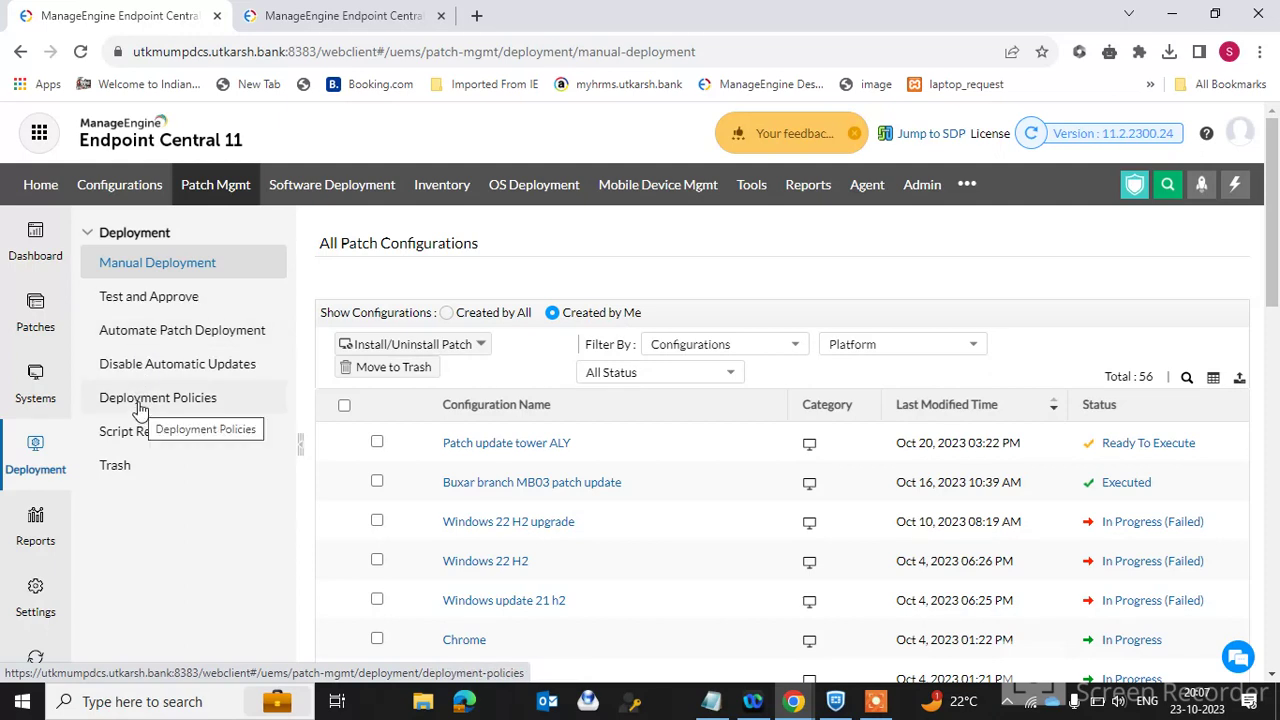
{"action": "left_click", "coordinate": [167, 300]}
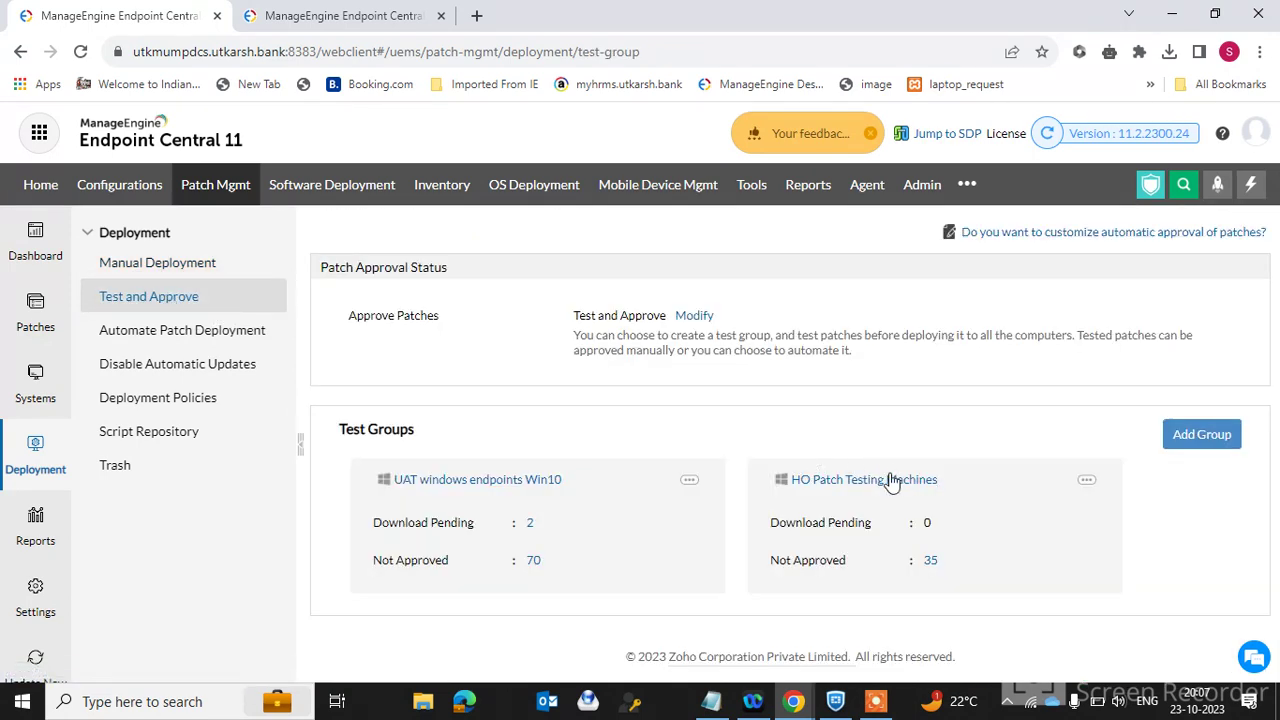
Step: Add a new test group and open Create Custom Groups in a separate tab
{"action": "left_click", "coordinate": [1193, 447]}
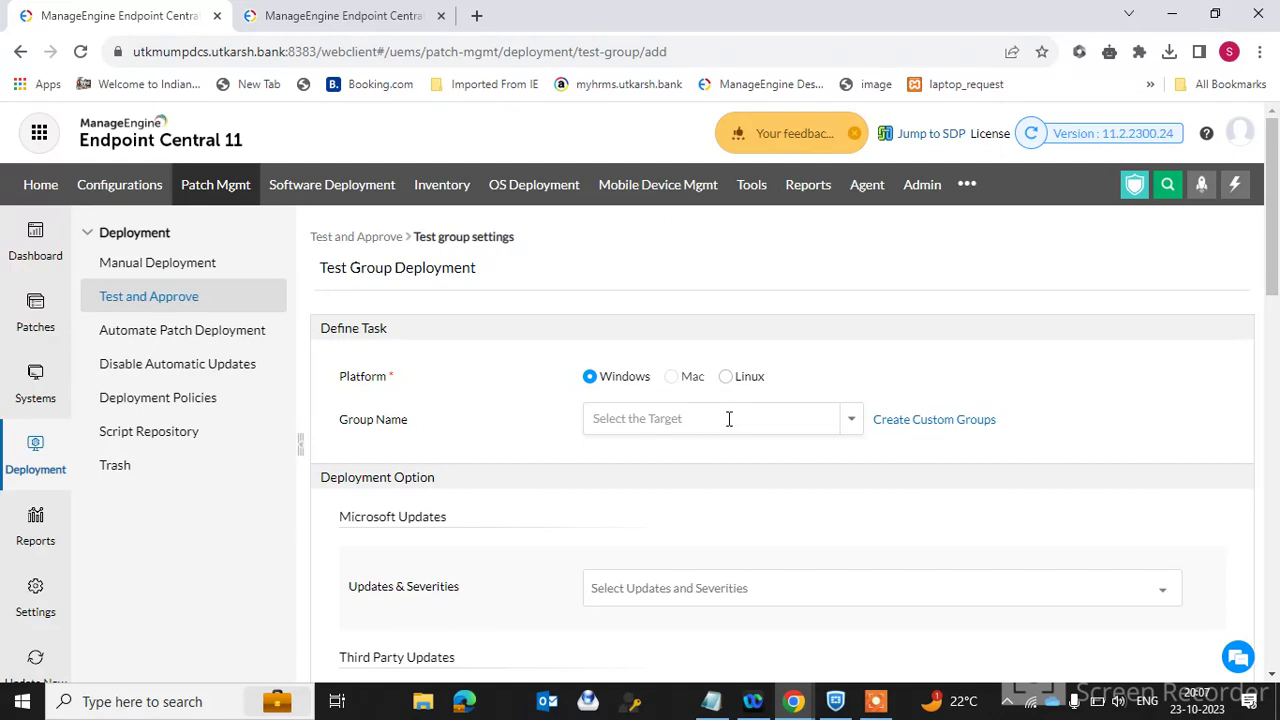
{"action": "left_click", "coordinate": [937, 430]}
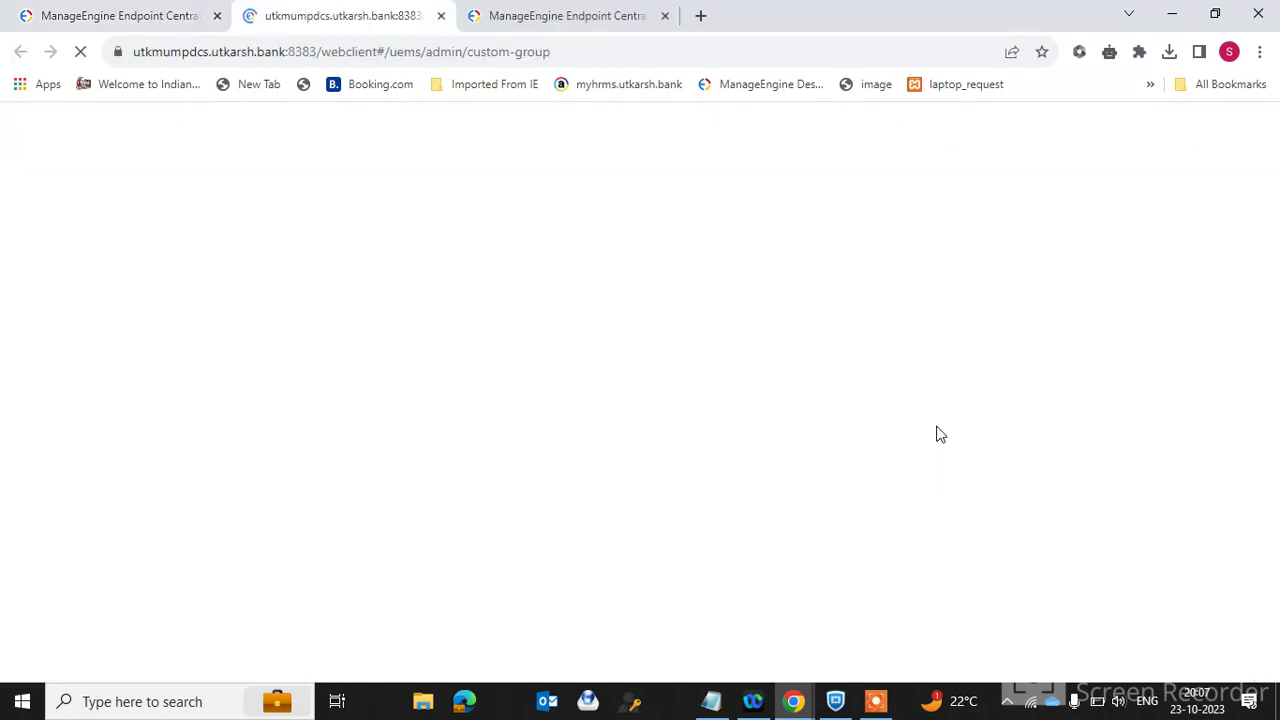
{"action": "left_click", "coordinate": [75, 8]}
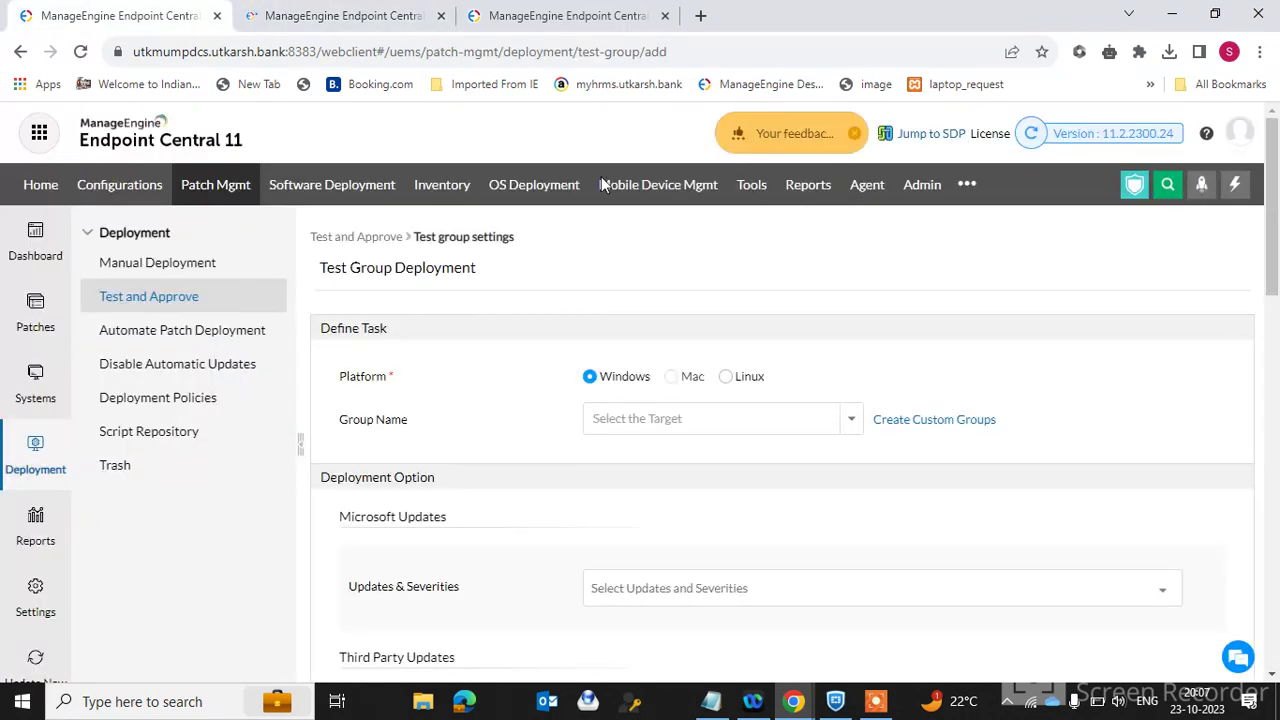
{"action": "left_click", "coordinate": [351, 9]}
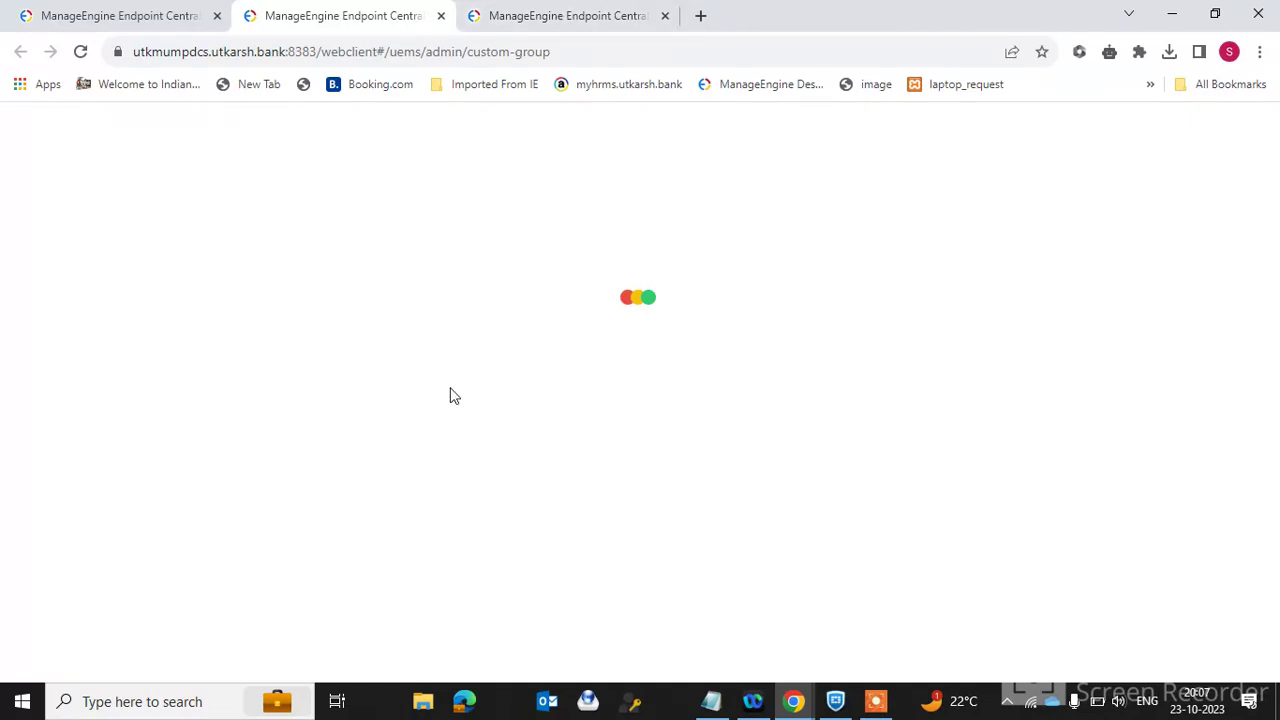
Step: Move to the Create New Computer Group tab, close the blank tab, and name the group 'te'
{"action": "left_click", "coordinate": [549, 14]}
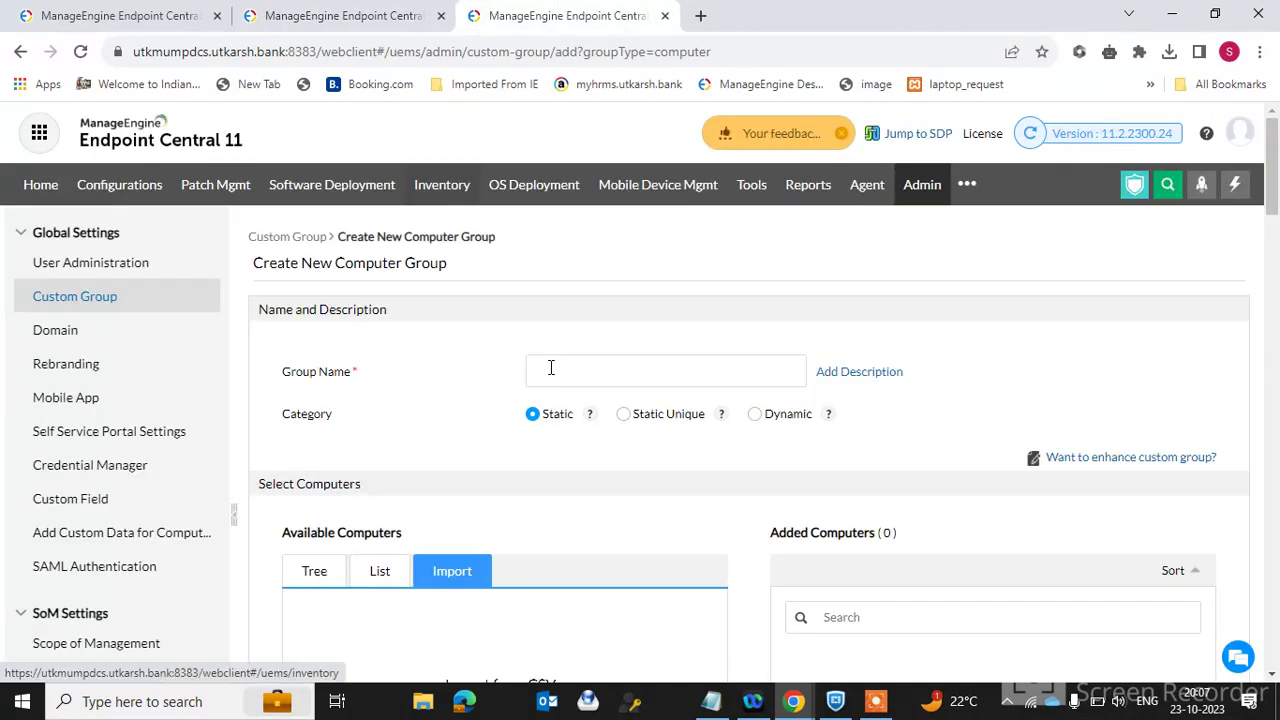
{"action": "left_click", "coordinate": [440, 15]}
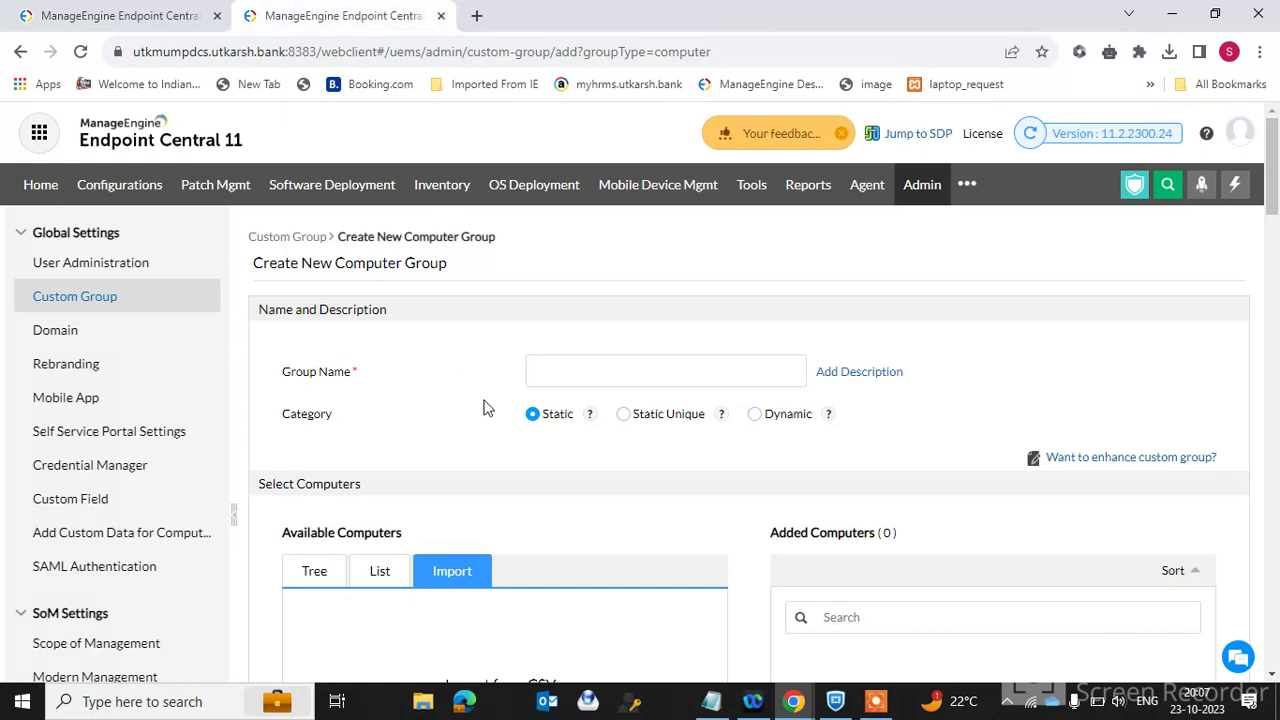
{"action": "left_click", "coordinate": [548, 366]}
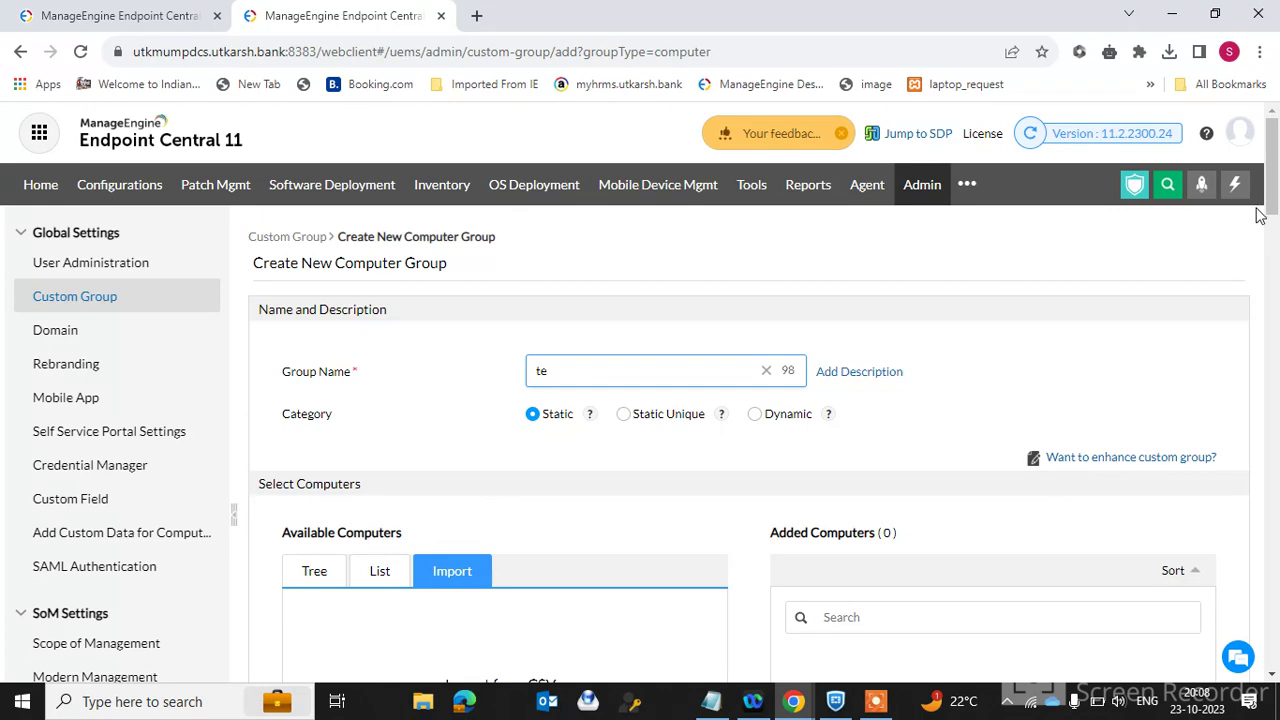
{"action": "mouse_move", "coordinate": [1272, 204]}
{"action": "left_mouse_down"}
{"action": "mouse_move", "coordinate": [1272, 233]}
{"action": "mouse_move", "coordinate": [1272, 218]}
{"action": "left_mouse_up"}
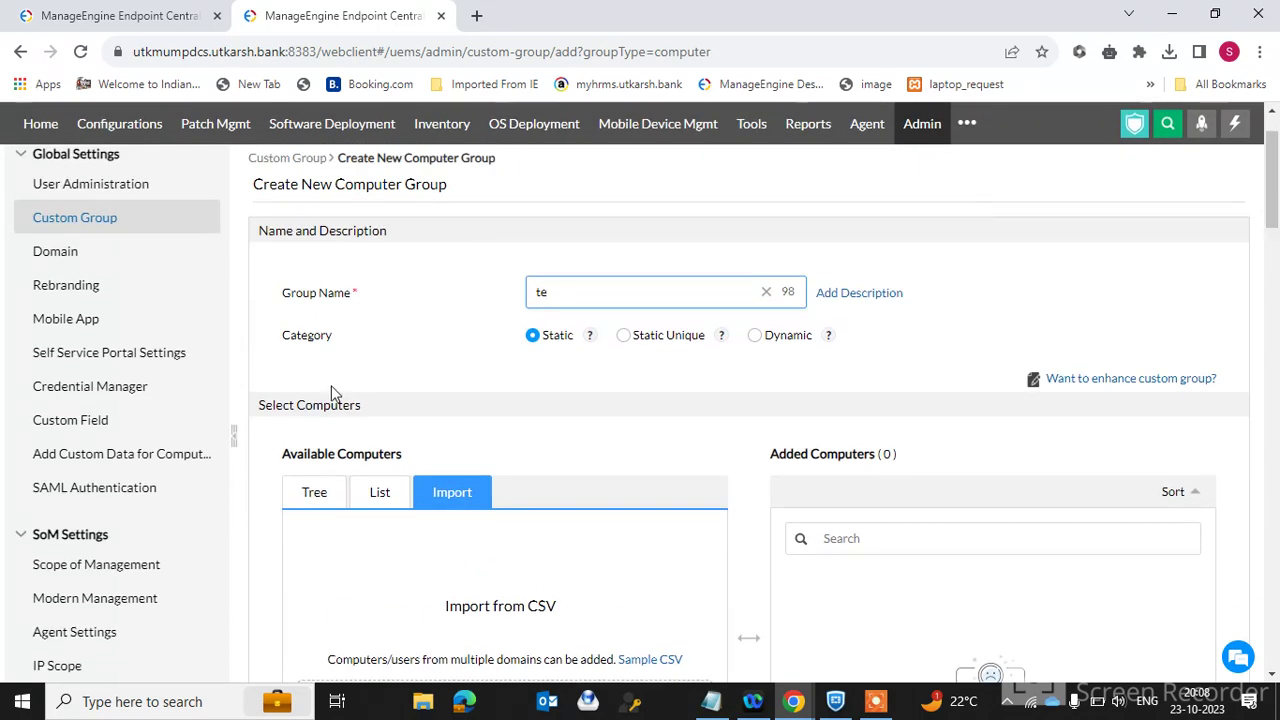
Step: Check the List and Import options, then download the sample CSV (sampleCG (26).csv)
{"action": "left_click", "coordinate": [372, 495]}
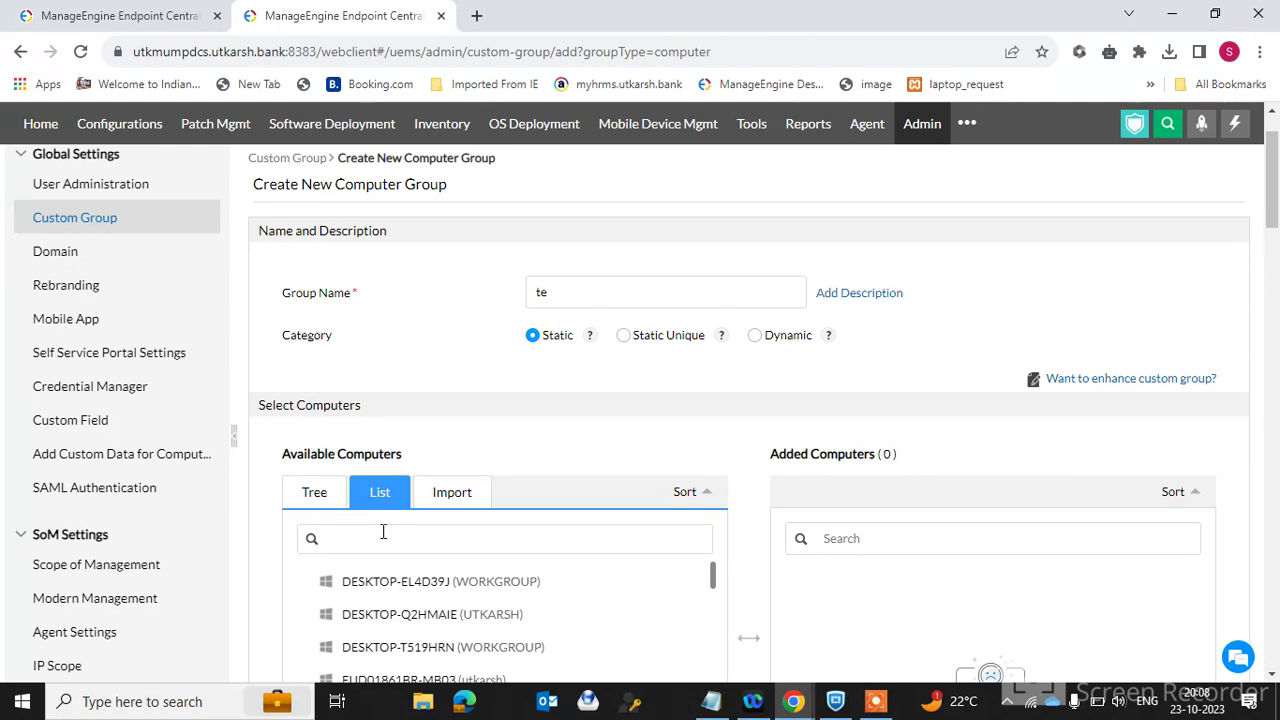
{"action": "left_click", "coordinate": [480, 491]}
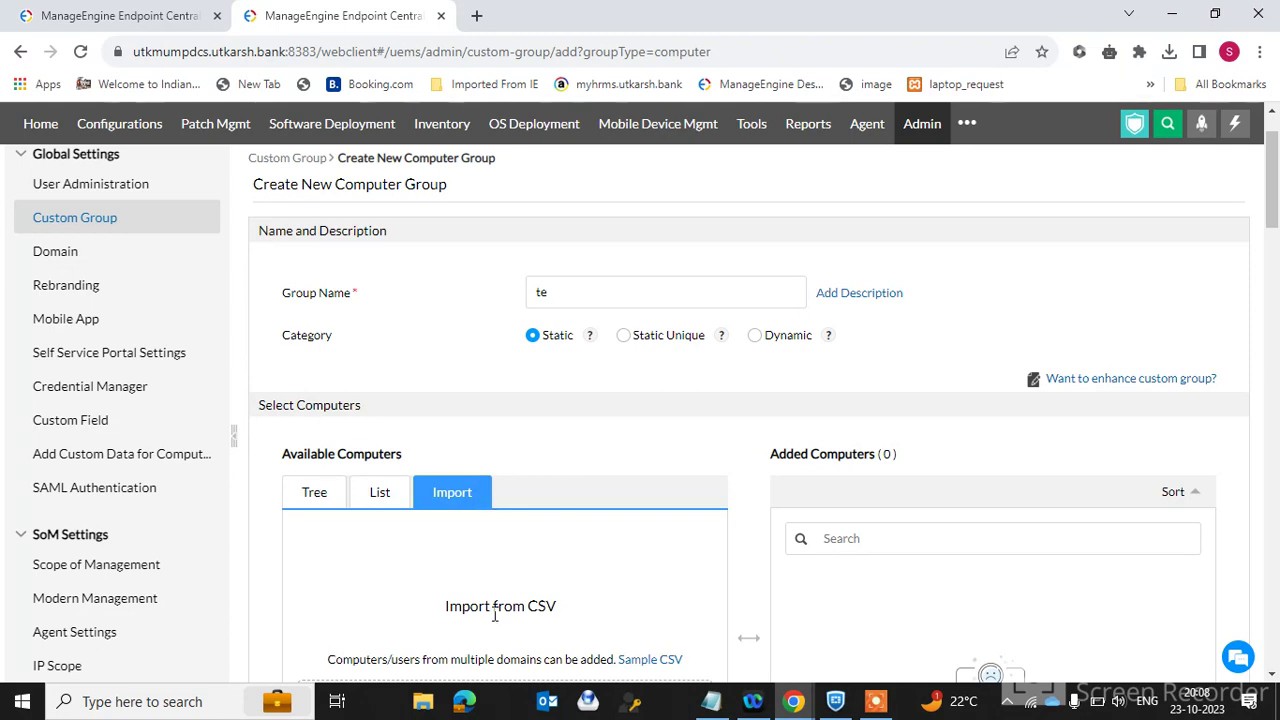
{"action": "left_click", "coordinate": [651, 659]}
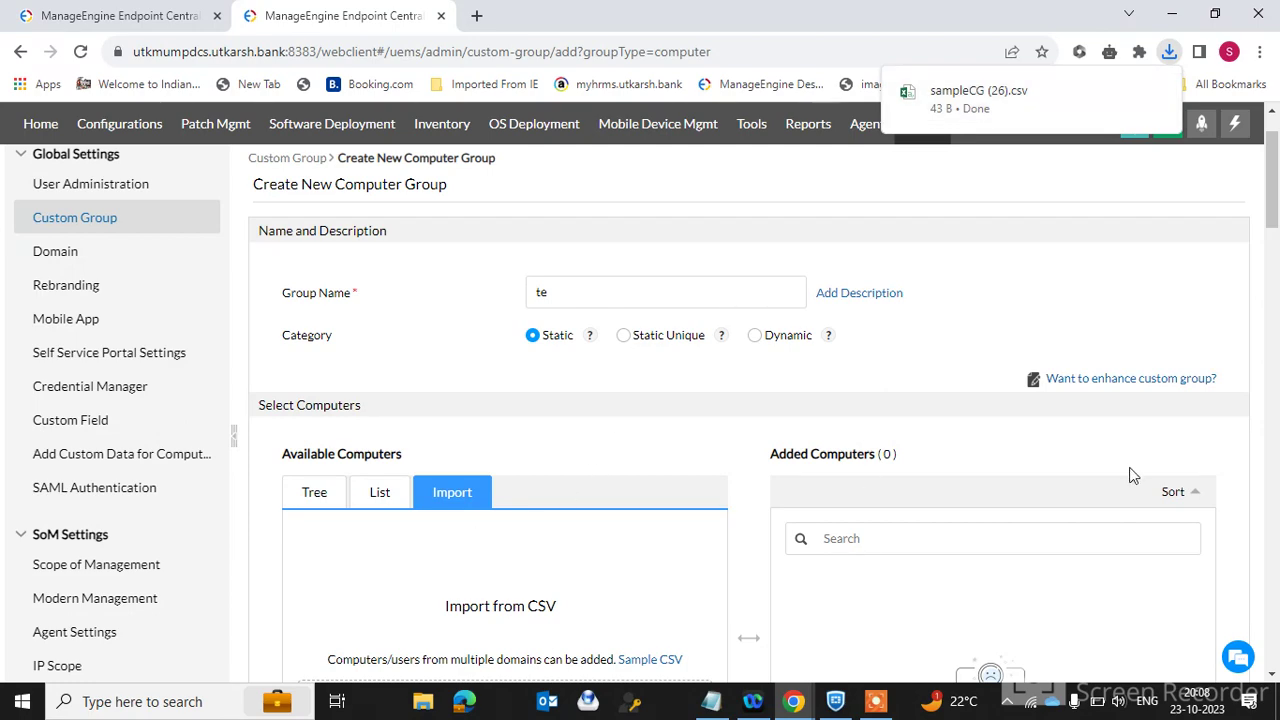
{"action": "left_click", "coordinate": [1268, 313]}
{"action": "left_click_drag", "start_coordinate": [1268, 313], "coordinate": [1199, 105]}
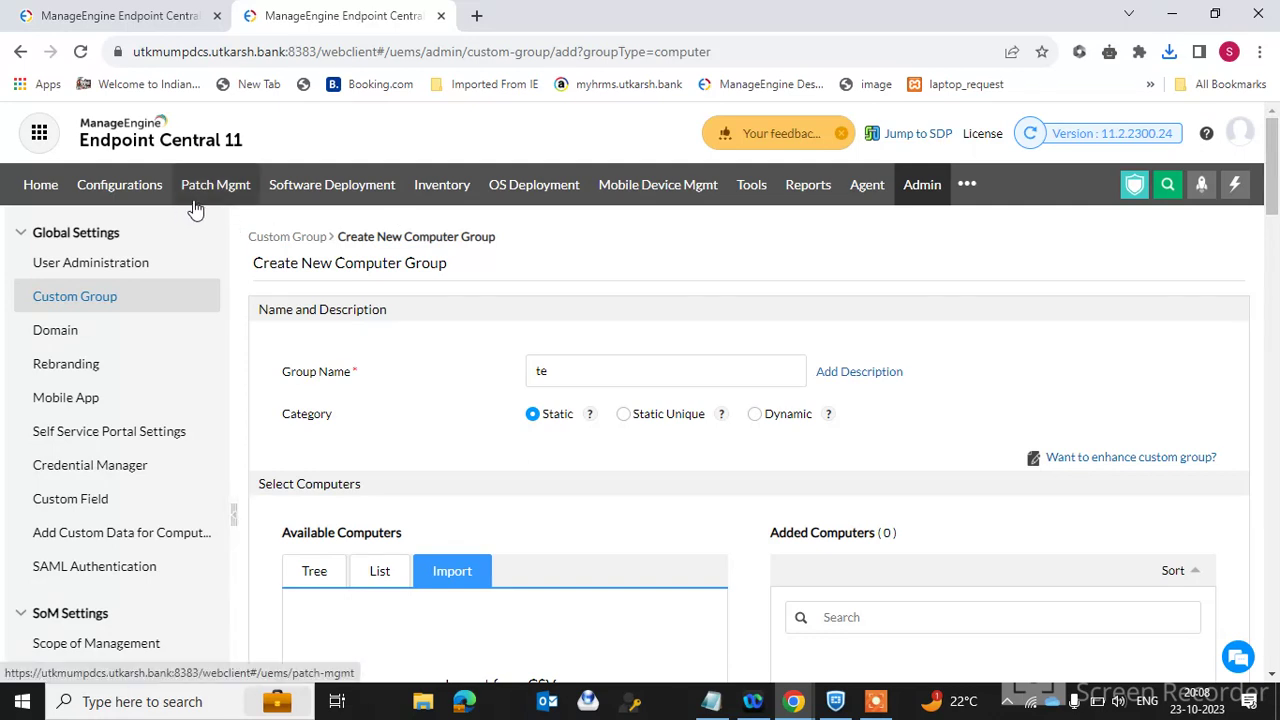
Step: Back on the Test Group Deployment form, select HO Patch Testing Machines as Group Name
{"action": "left_click", "coordinate": [158, 18]}
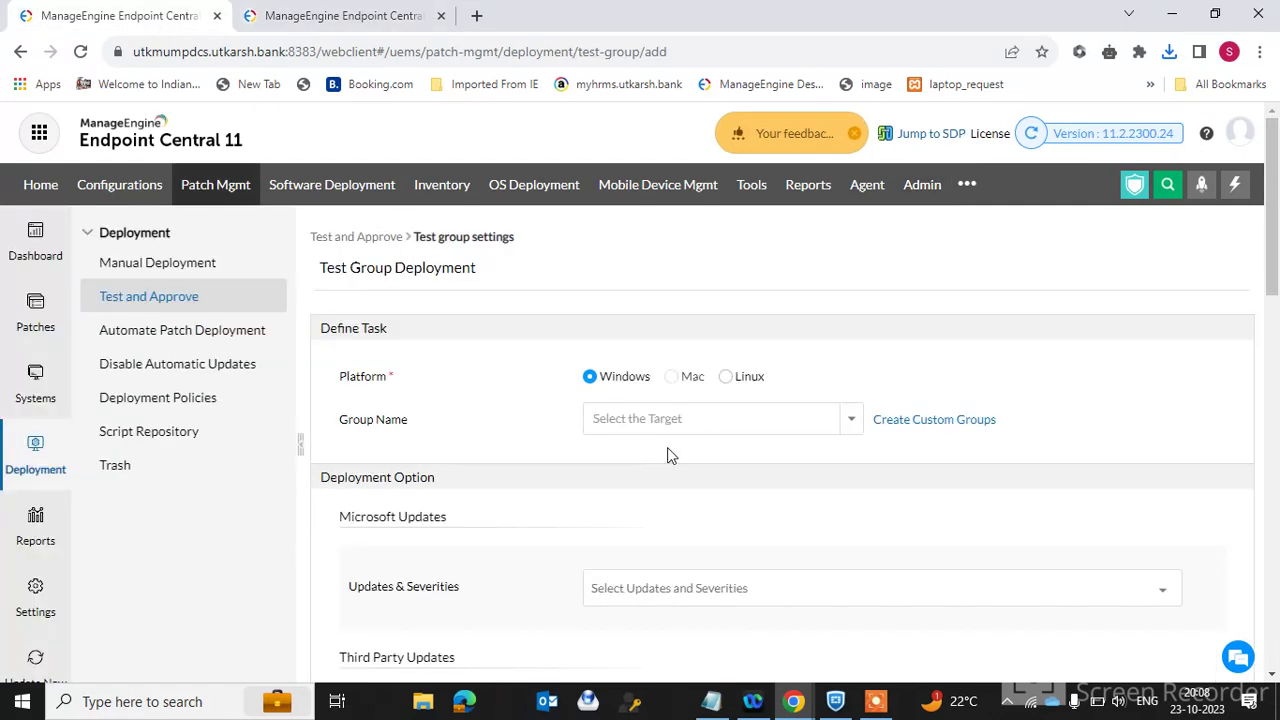
{"action": "left_click", "coordinate": [849, 428]}
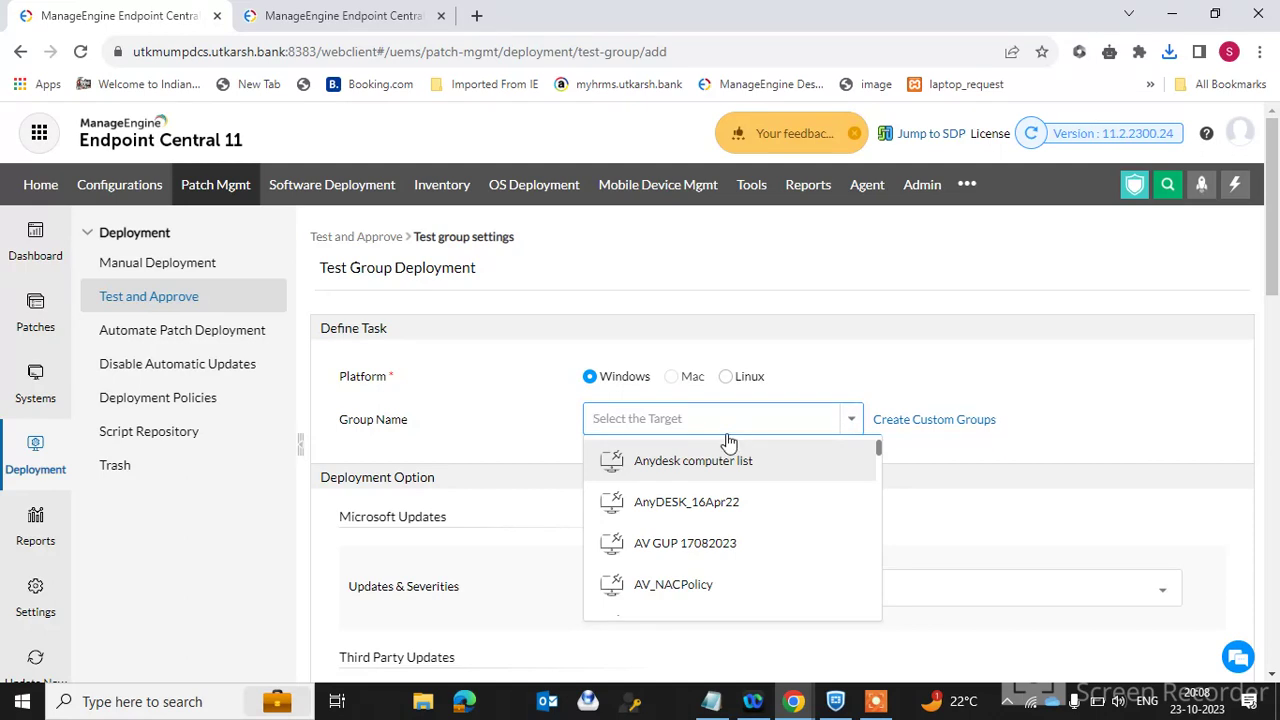
{"action": "type", "text": "tesgt"}
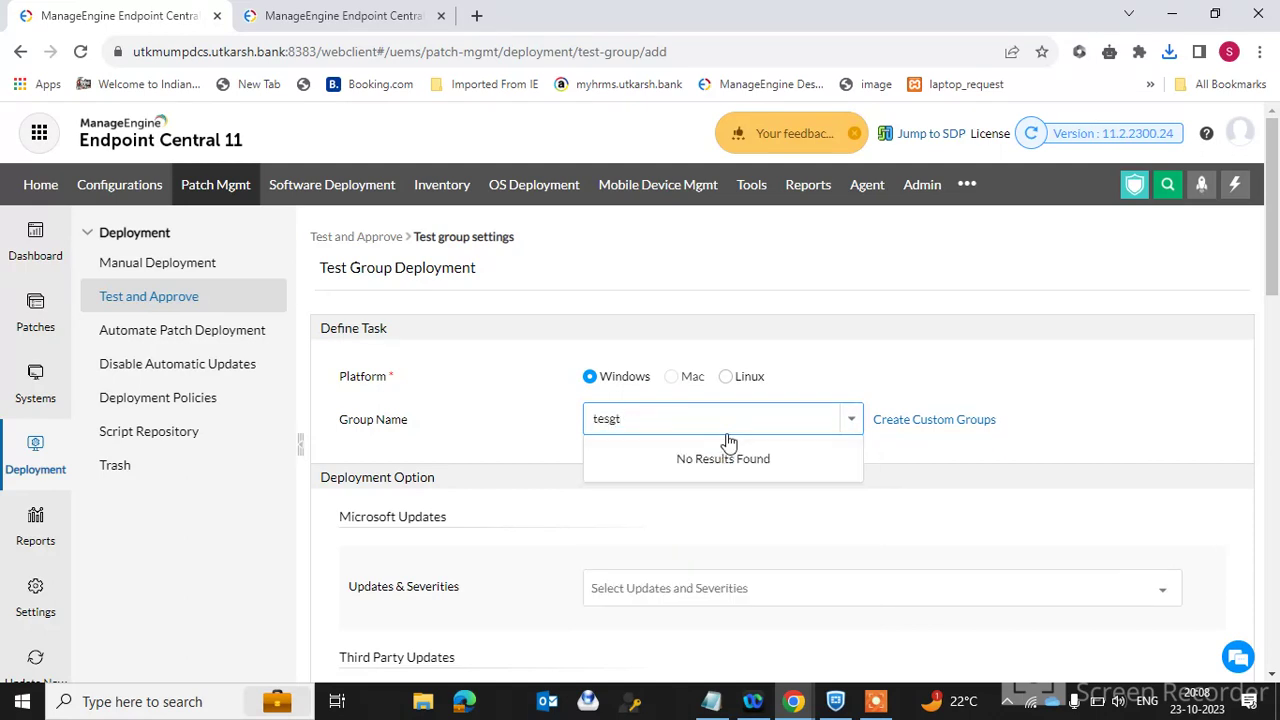
{"action": "key", "text": "BackSpace"}
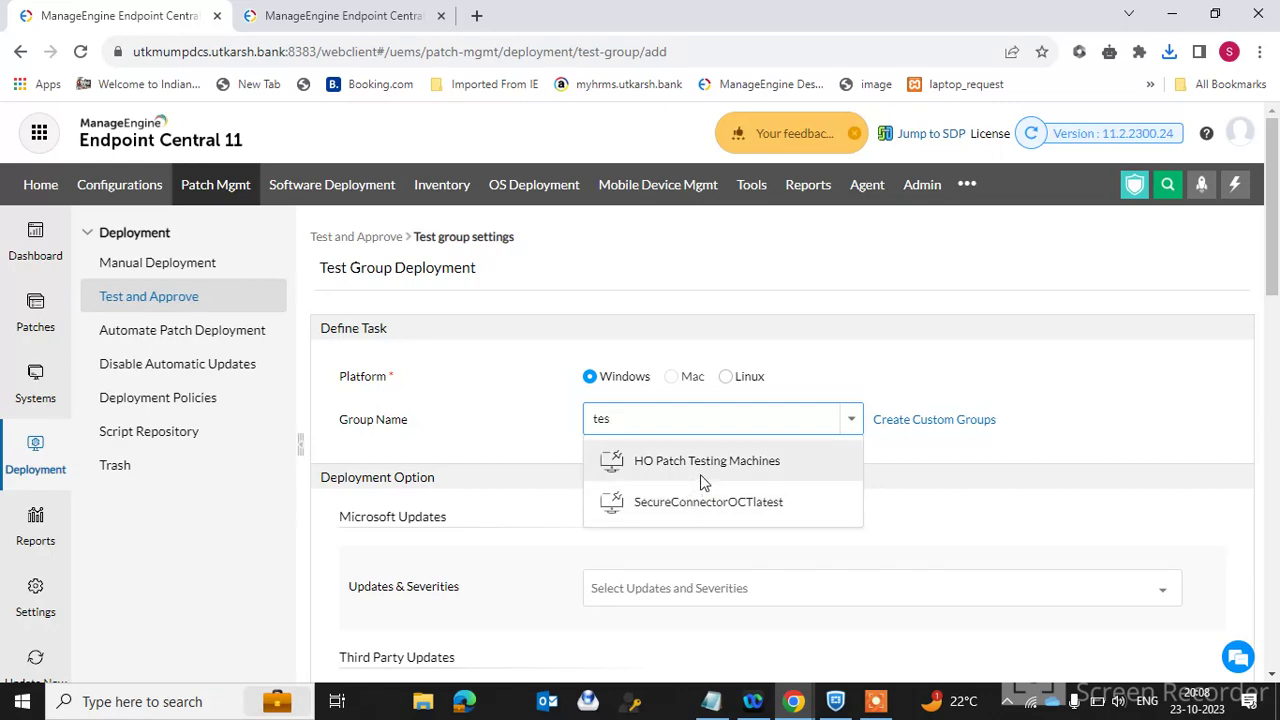
{"action": "left_click", "coordinate": [703, 482]}
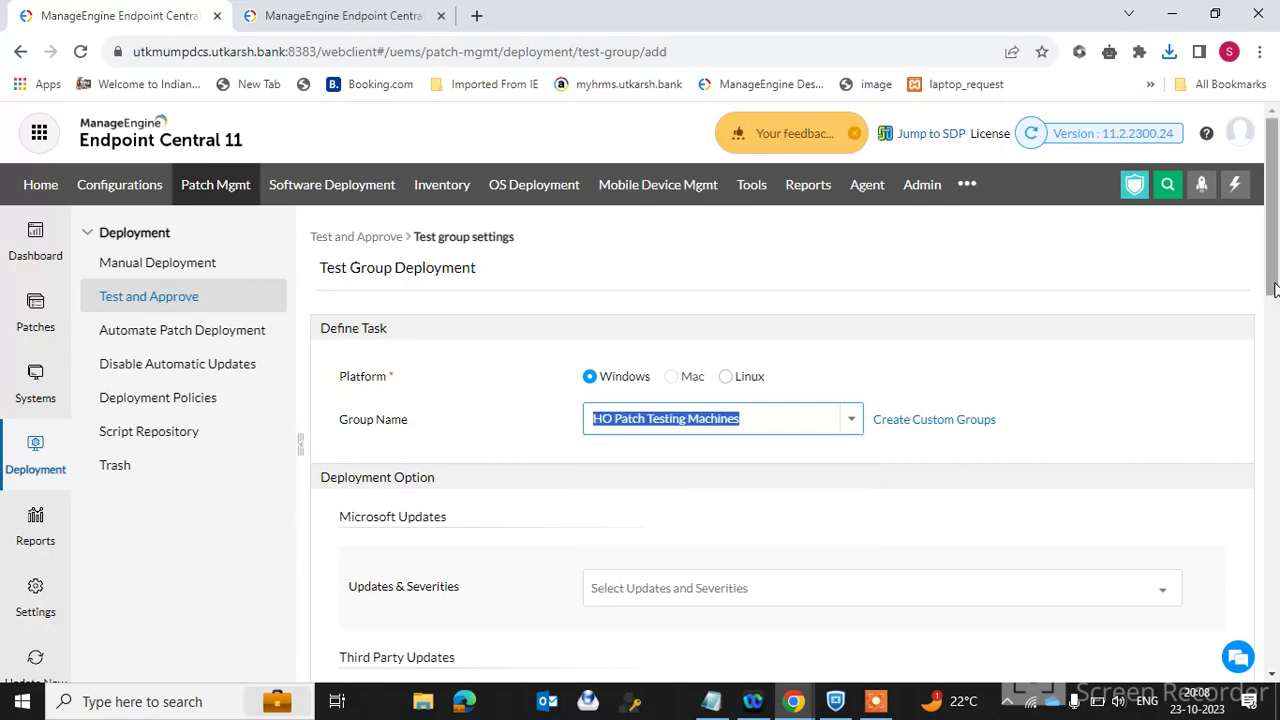
{"action": "left_click_drag", "start_coordinate": [1273, 286], "coordinate": [1273, 383]}
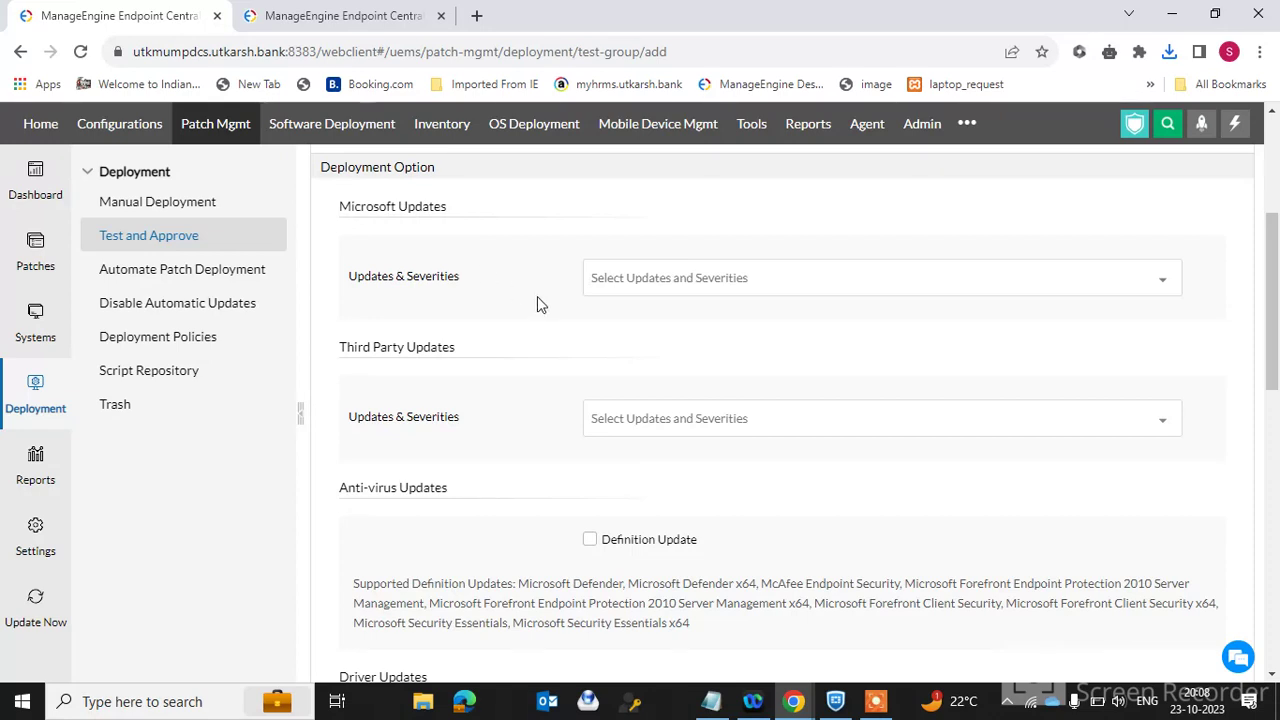
Step: Set Microsoft Updates to Critical and Important Security Updates, Feature Packs and Service Packs
{"action": "left_click", "coordinate": [755, 264]}
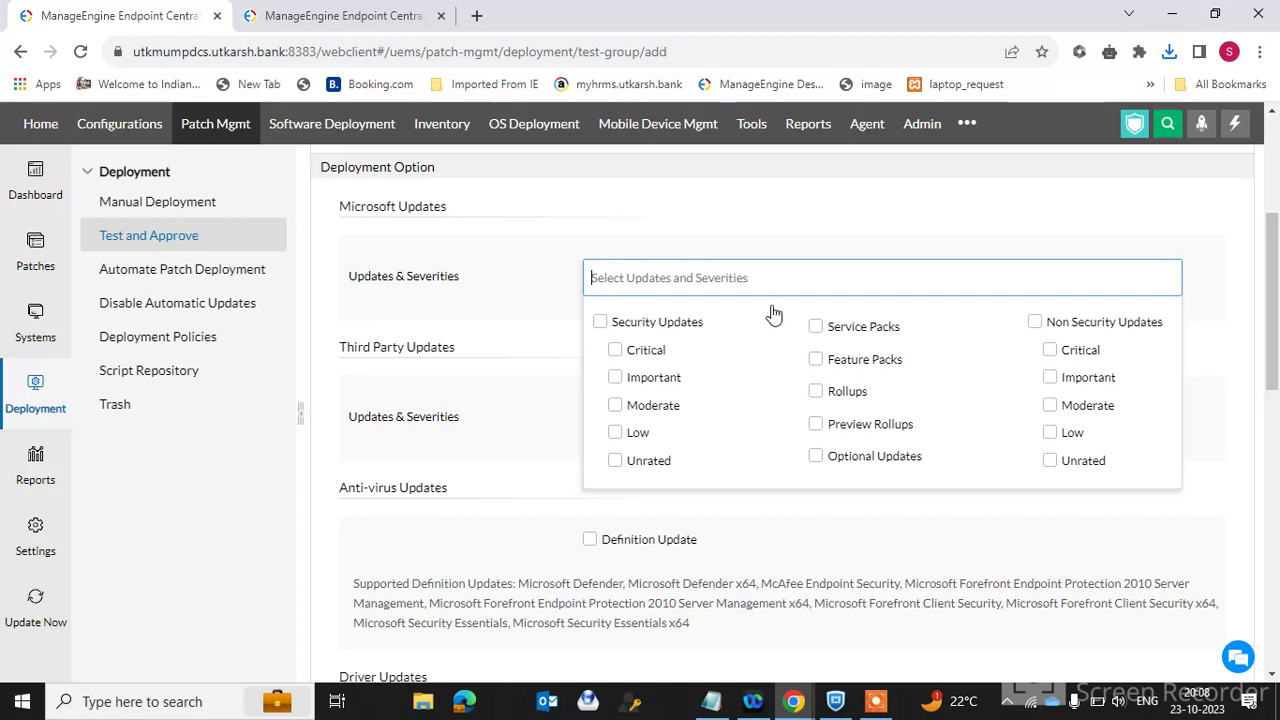
{"action": "left_click", "coordinate": [615, 350]}
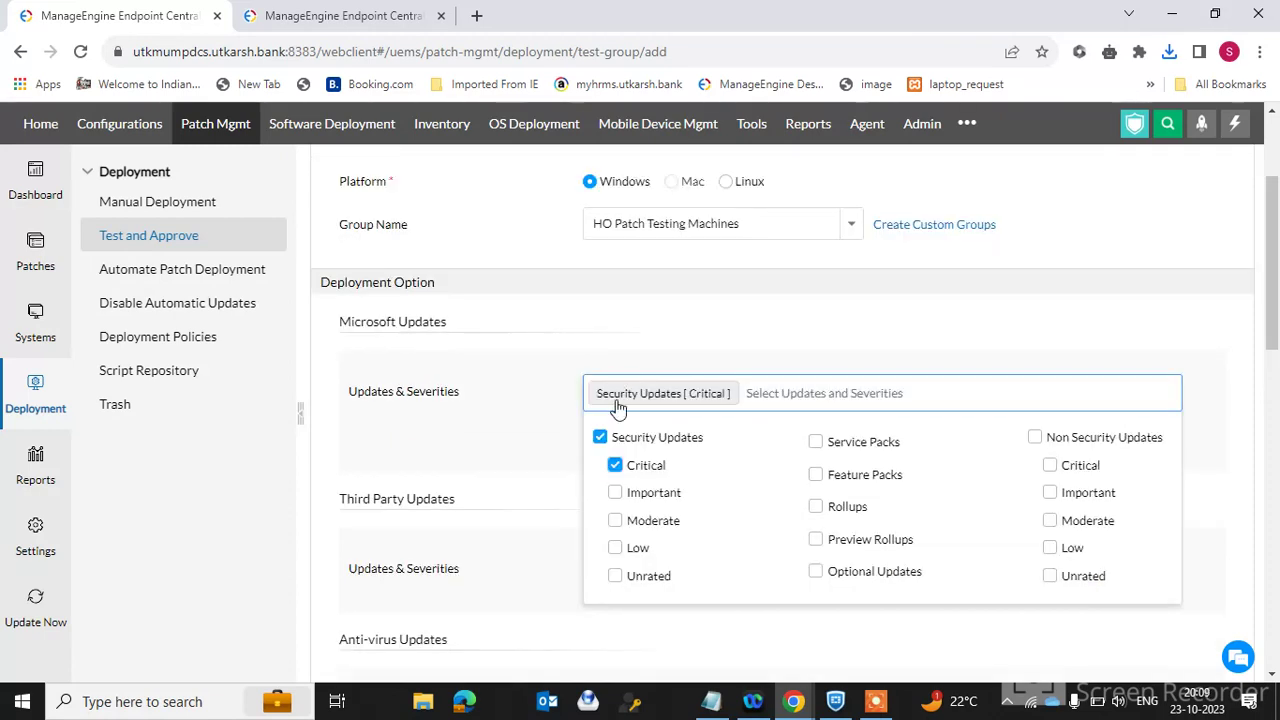
{"action": "left_click", "coordinate": [615, 492]}
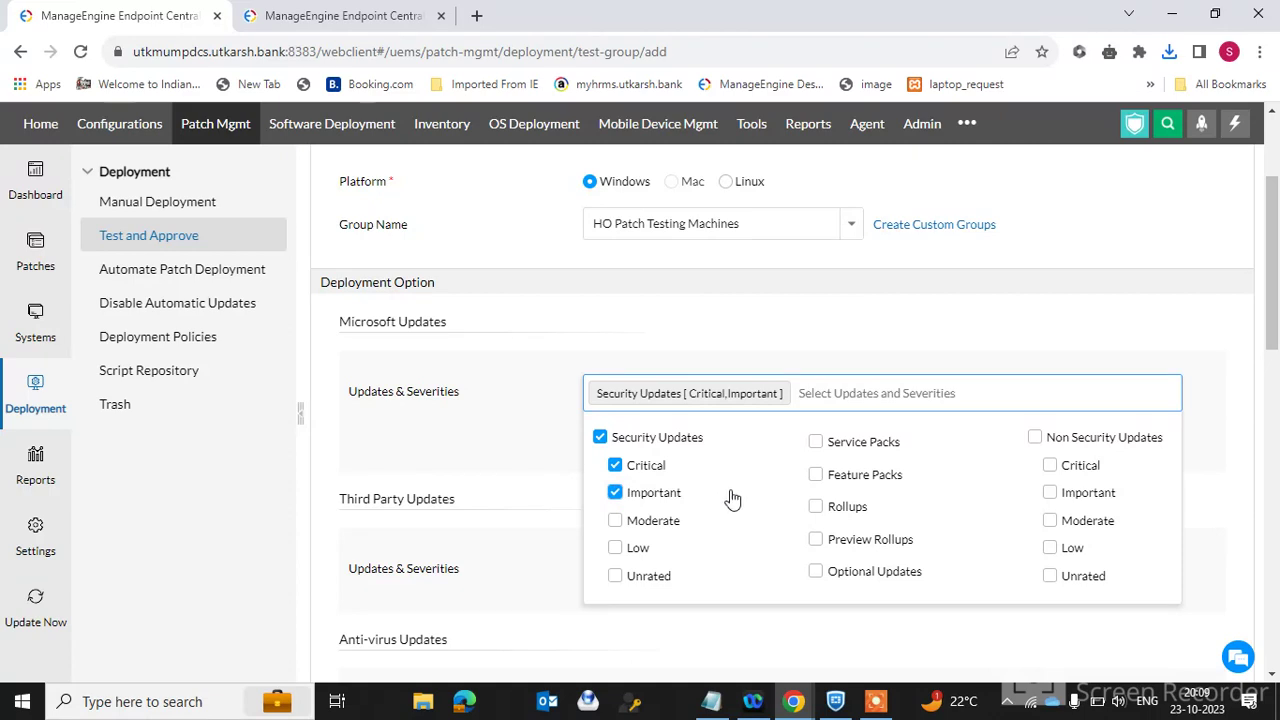
{"action": "left_click", "coordinate": [818, 476]}
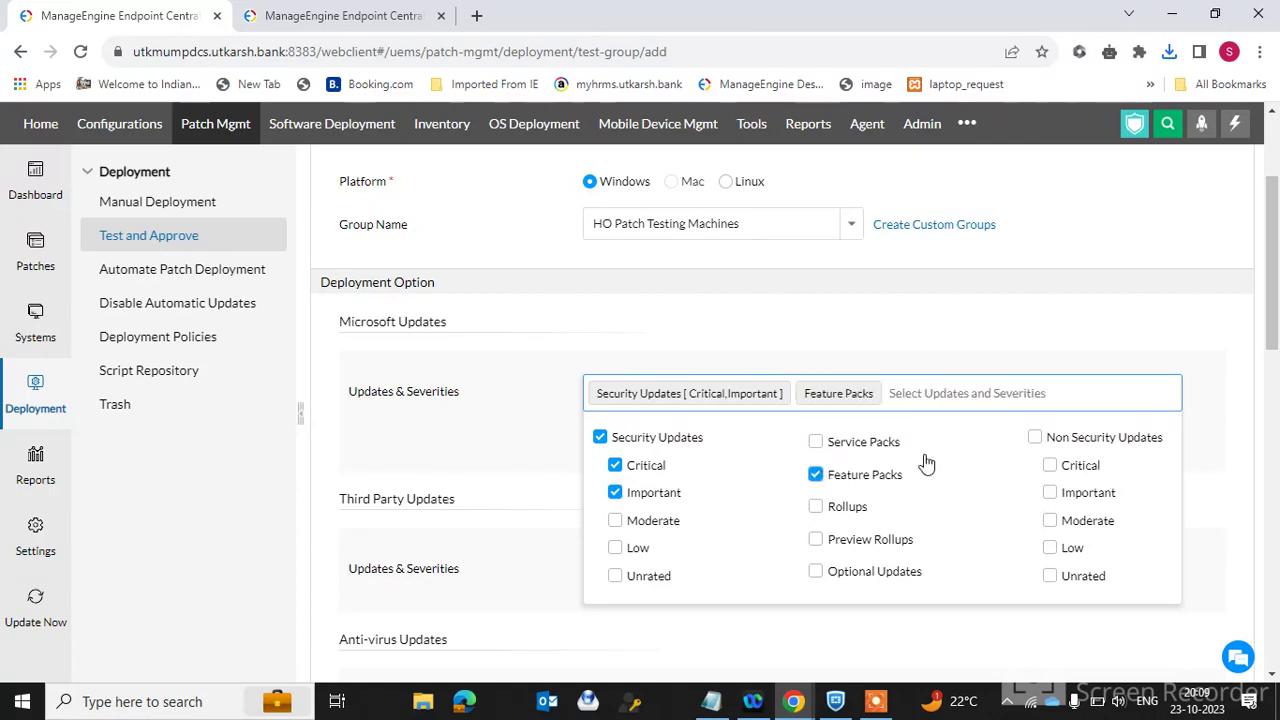
{"action": "left_click", "coordinate": [841, 449]}
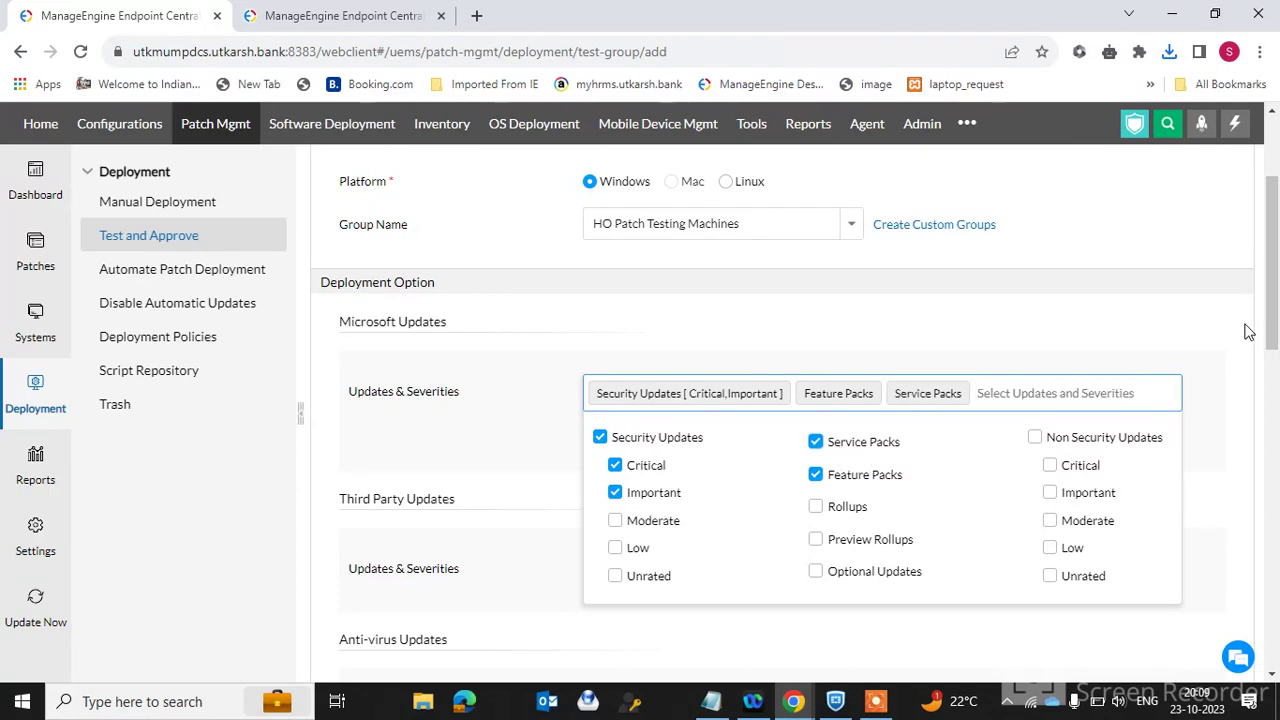
{"action": "left_click_drag", "start_coordinate": [1268, 318], "coordinate": [1268, 387]}
{"action": "left_click", "coordinate": [503, 347]}
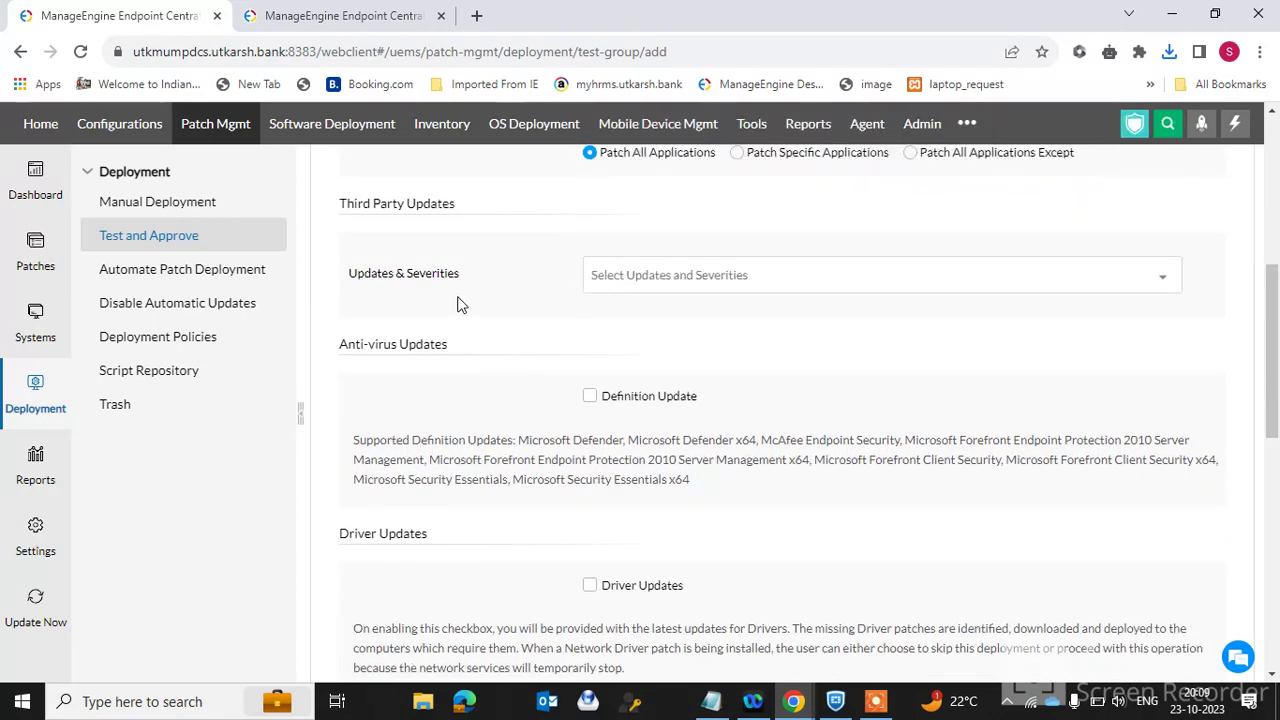
Step: Tick Critical, Important and Moderate severities for Third Party Updates
{"action": "left_click", "coordinate": [618, 276]}
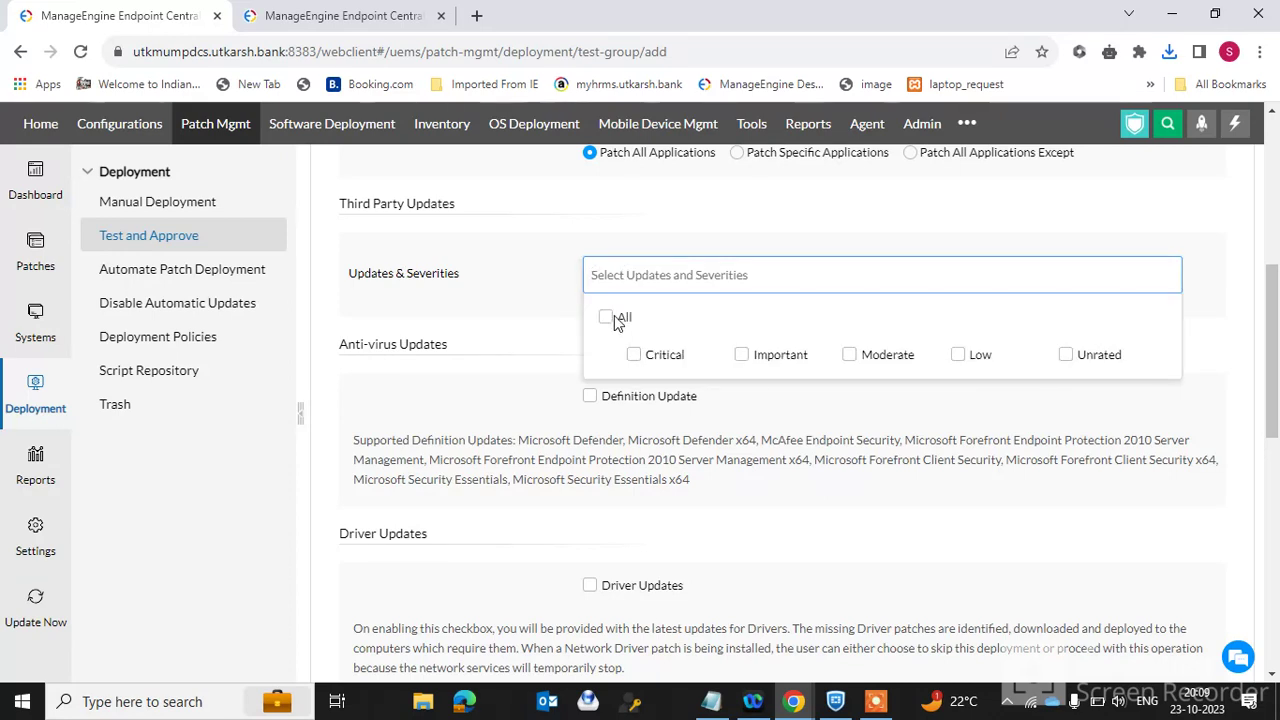
{"action": "left_click", "coordinate": [664, 356]}
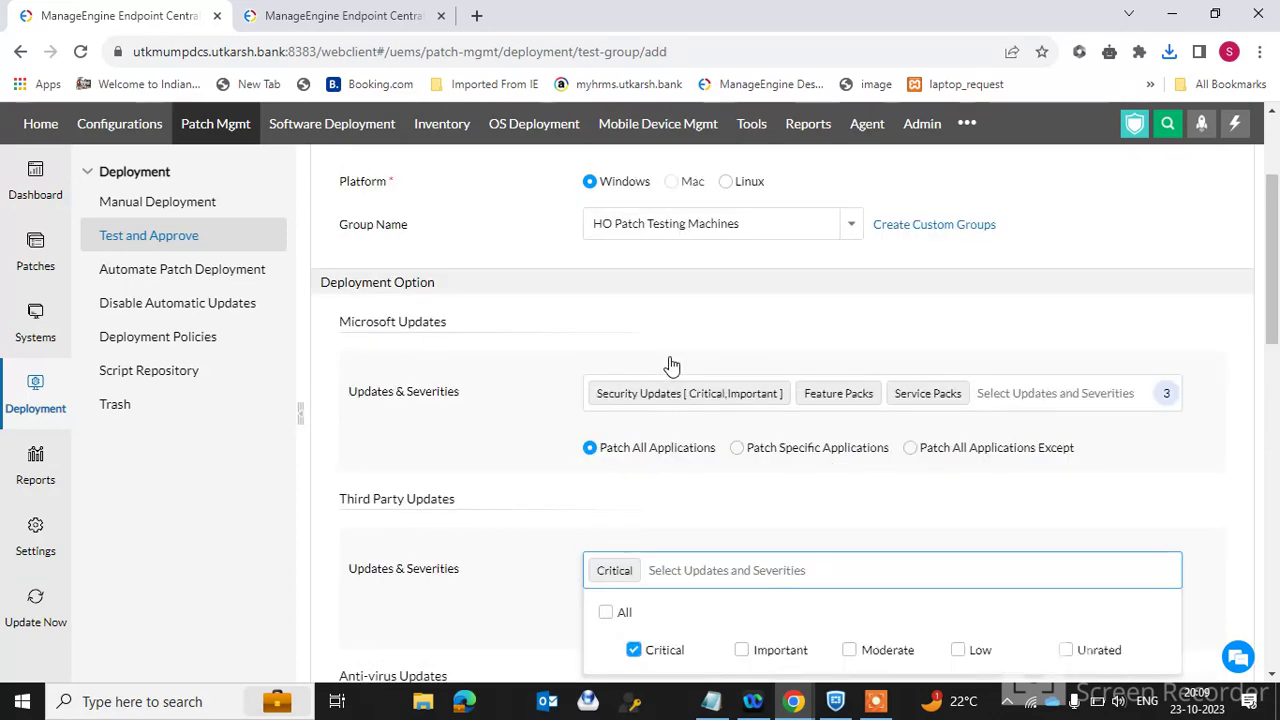
{"action": "left_click", "coordinate": [741, 650]}
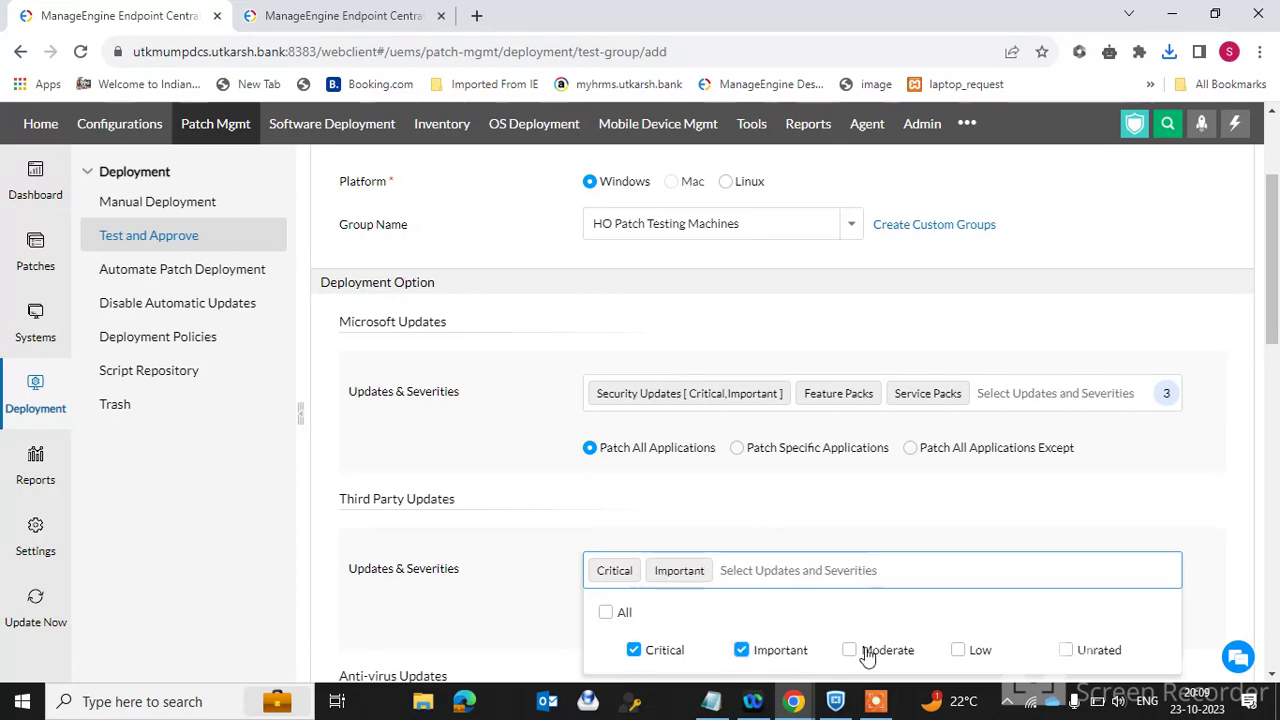
{"action": "left_click", "coordinate": [866, 652]}
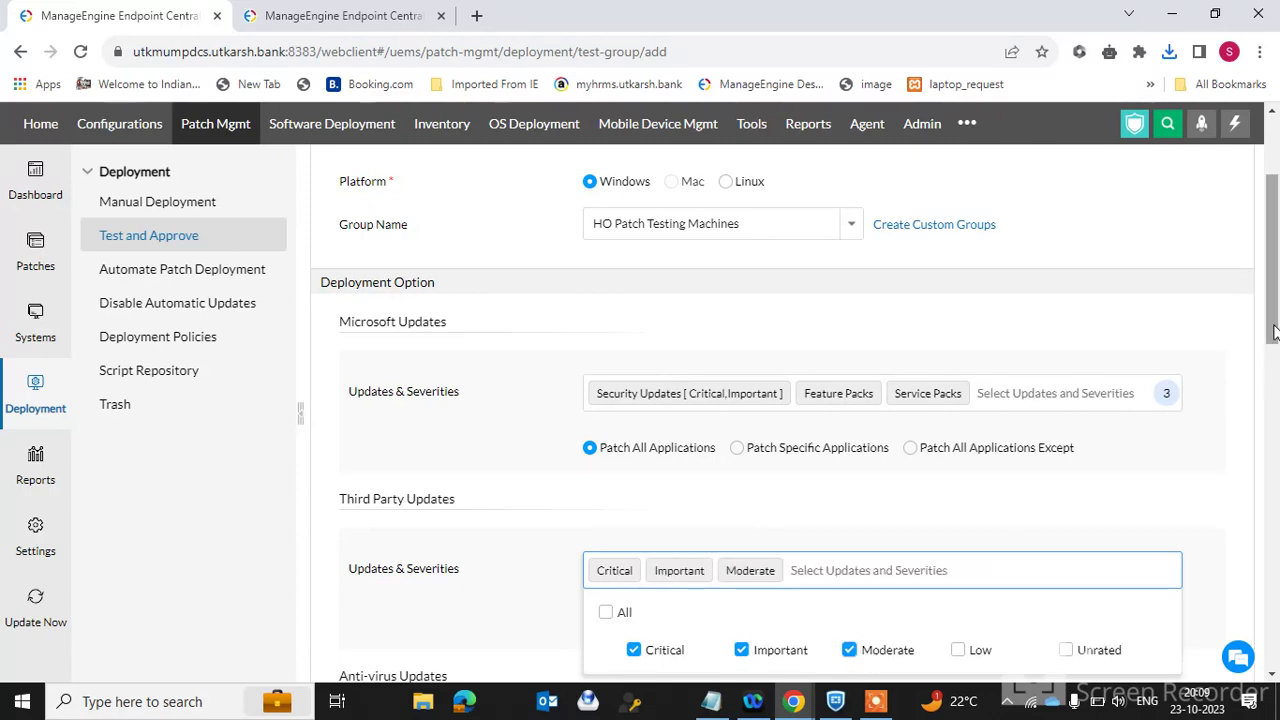
{"action": "left_click_drag", "start_coordinate": [1274, 333], "coordinate": [1267, 559]}
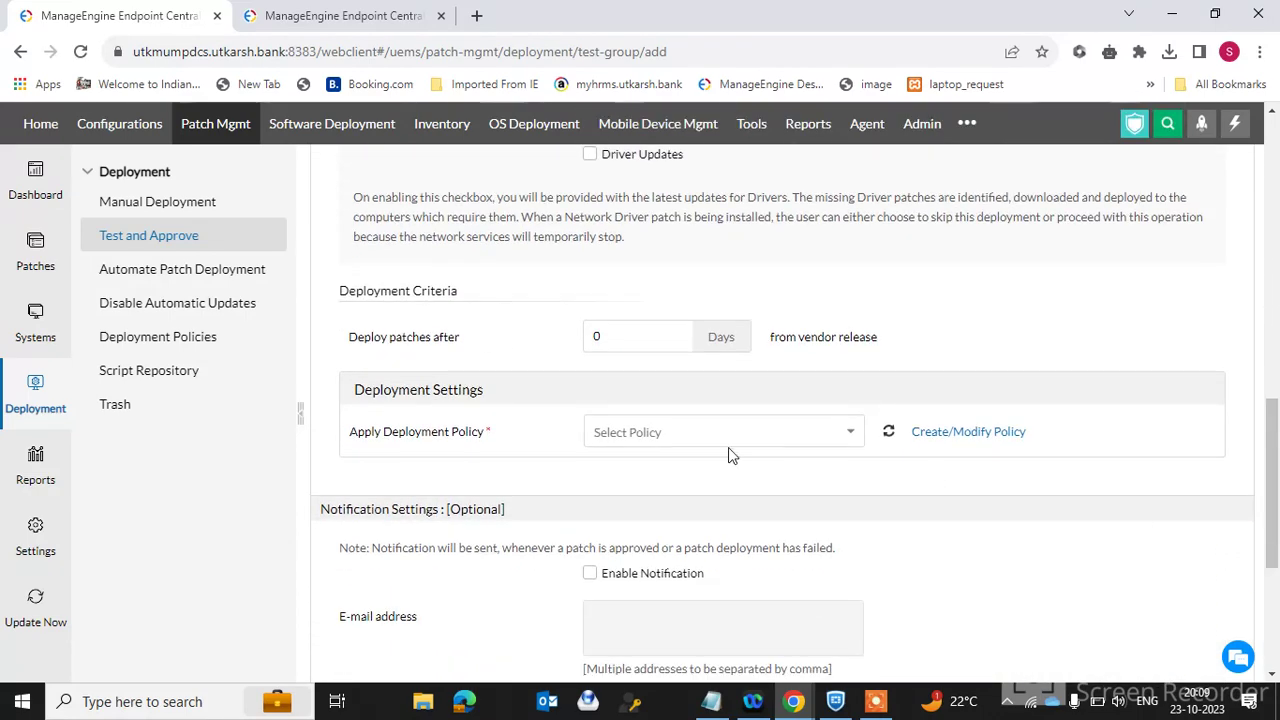
{"action": "left_click", "coordinate": [642, 341]}
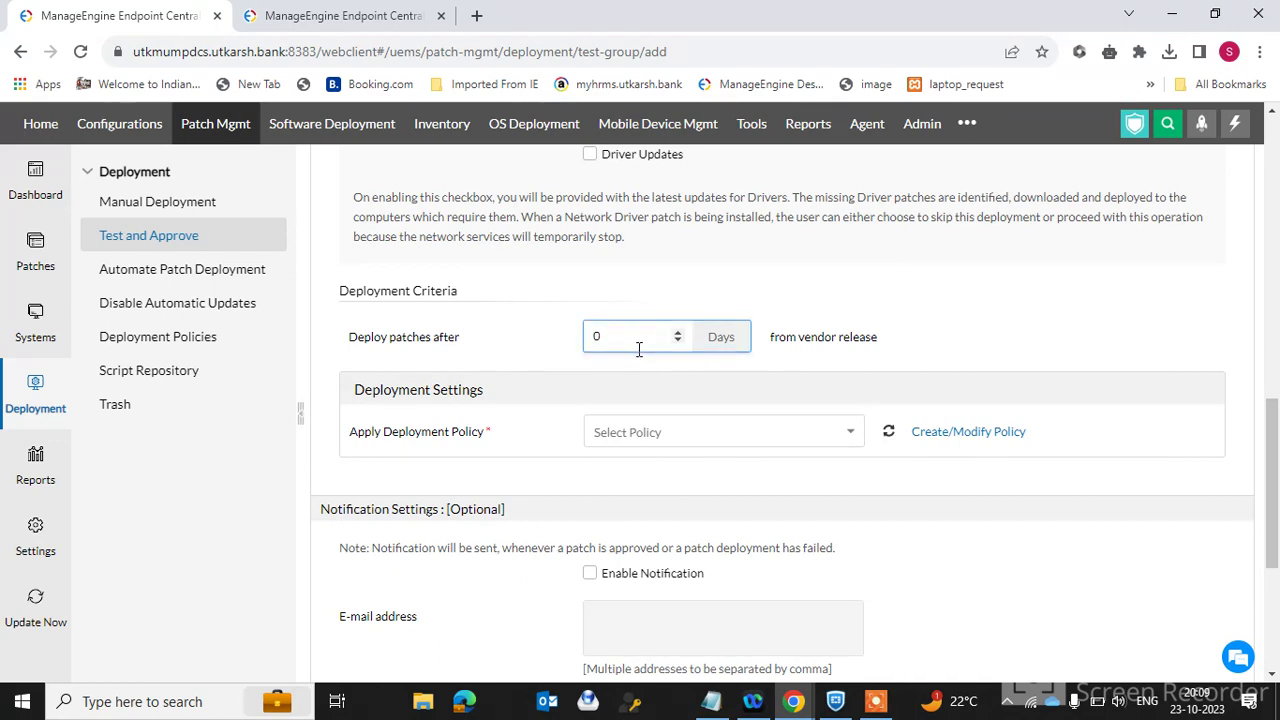
{"action": "scroll", "coordinate": [1268, 452], "scroll_direction": "down", "scroll_amount": 1}
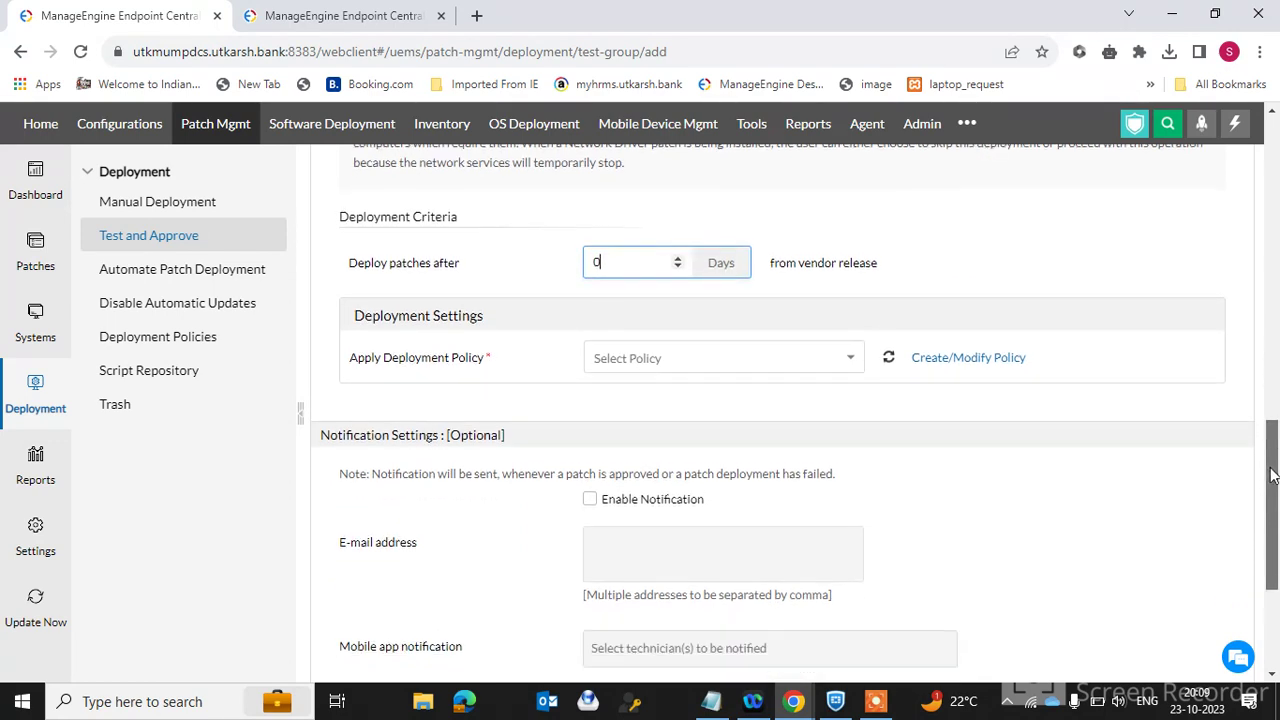
{"action": "left_click", "coordinate": [706, 360]}
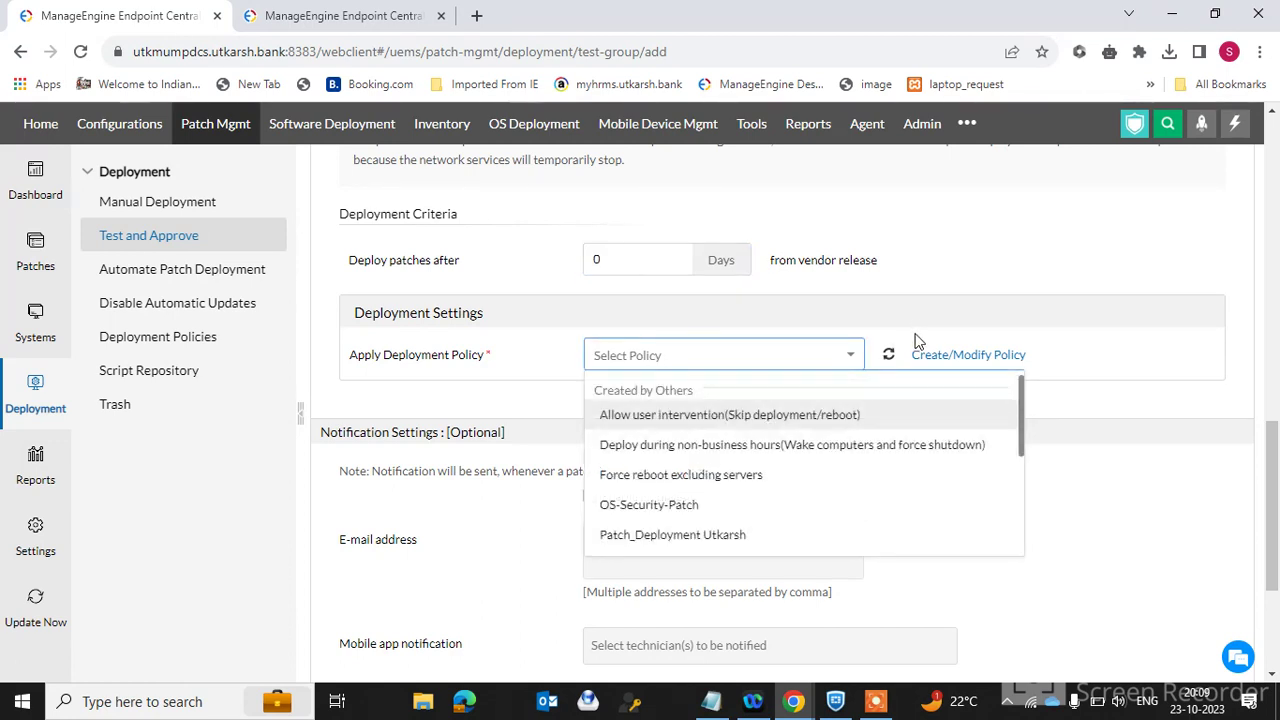
{"action": "left_click", "coordinate": [907, 309]}
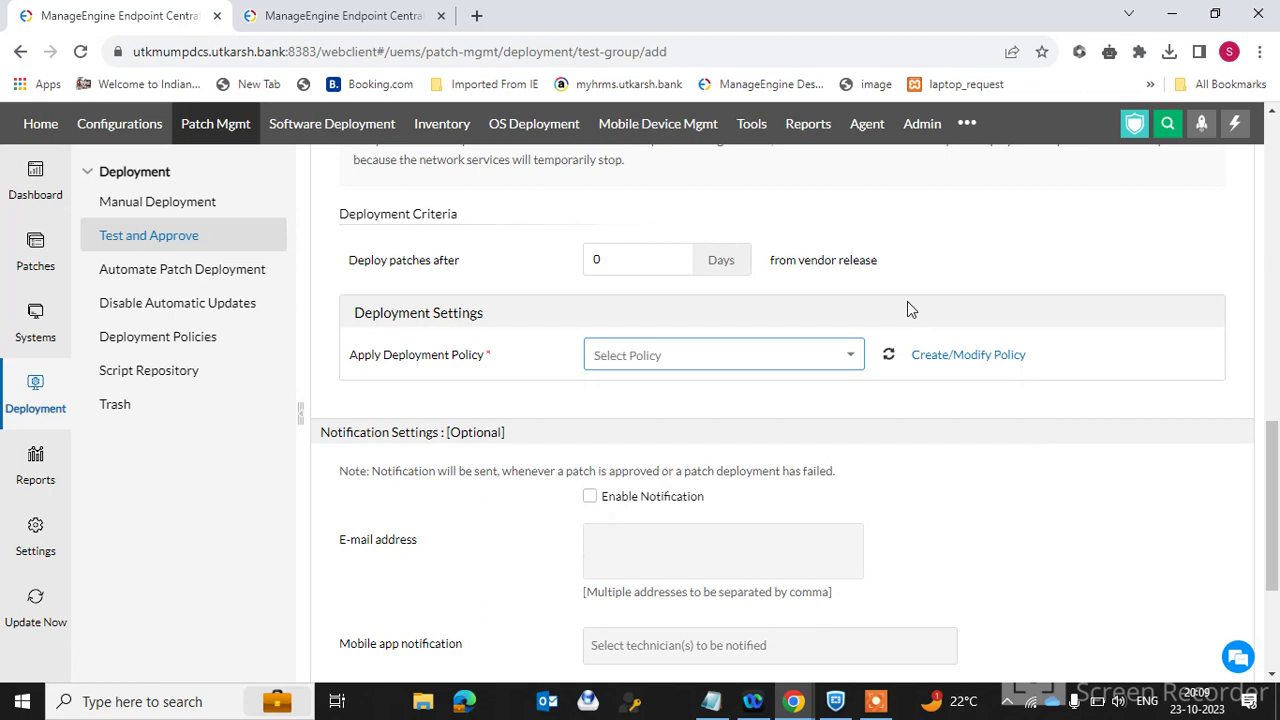
{"action": "left_click", "coordinate": [928, 362]}
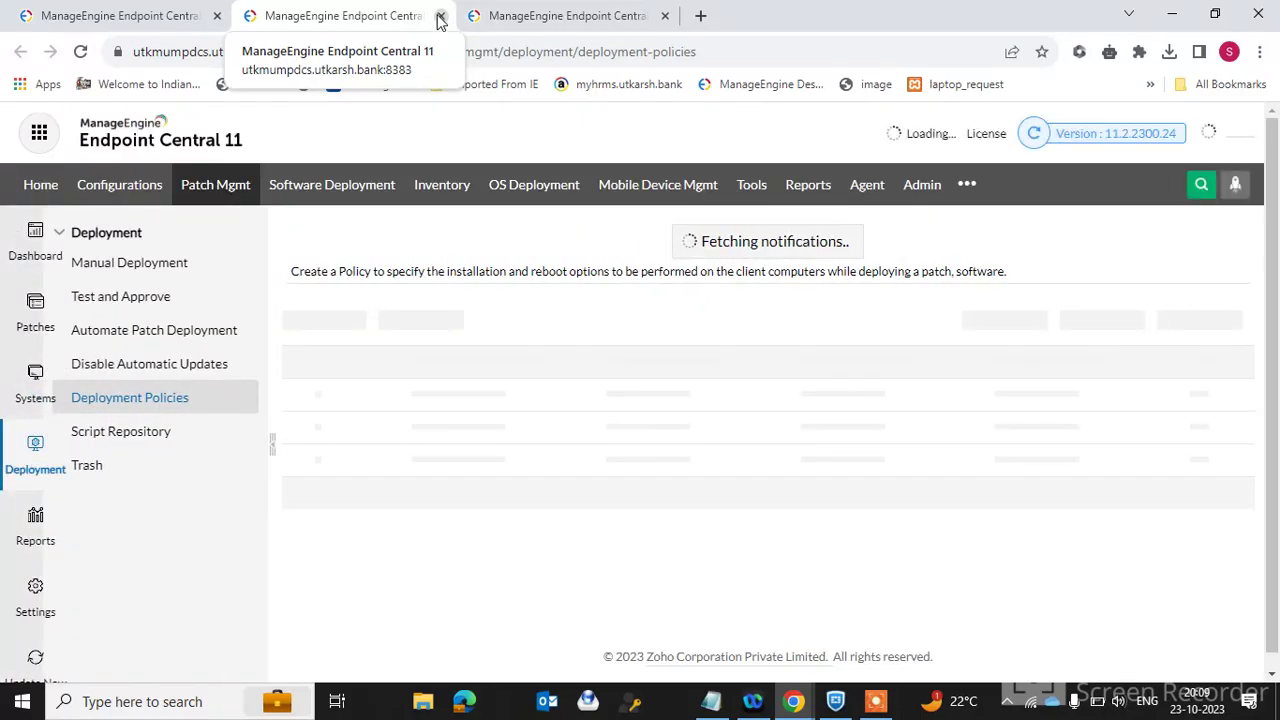
{"action": "left_click", "coordinate": [440, 17]}
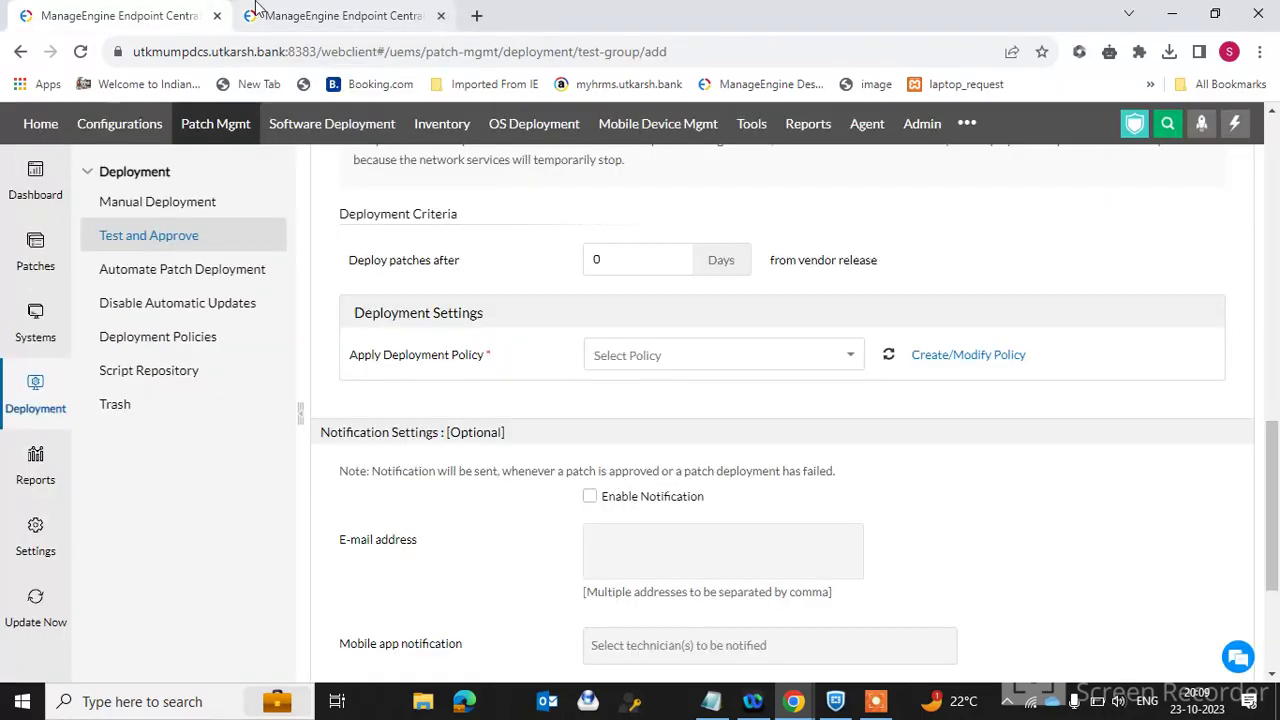